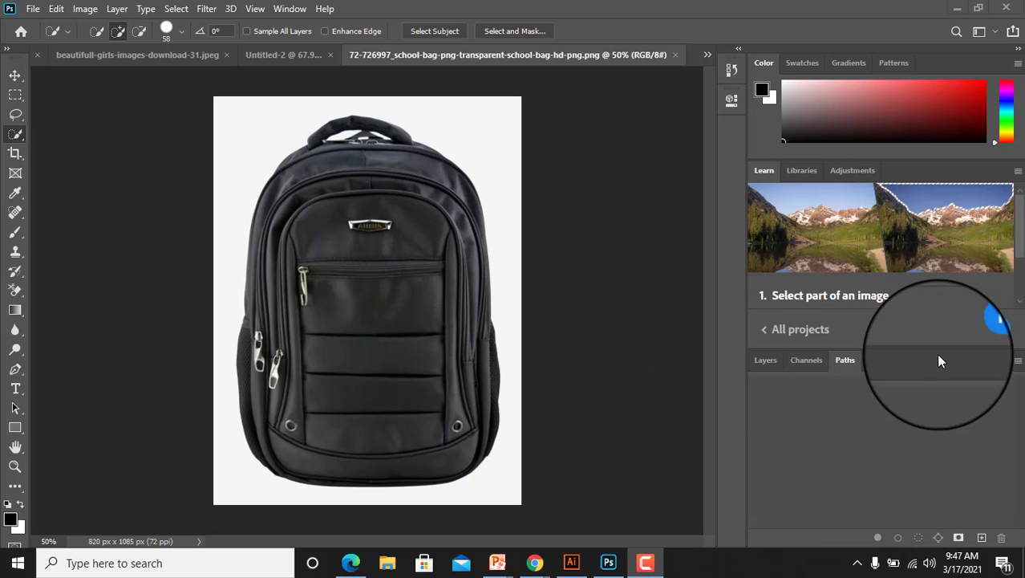
# Unlock the Background layer into Layer 0 and add a new empty Path 1 in the Paths panel.
pyautogui.click(763, 361)
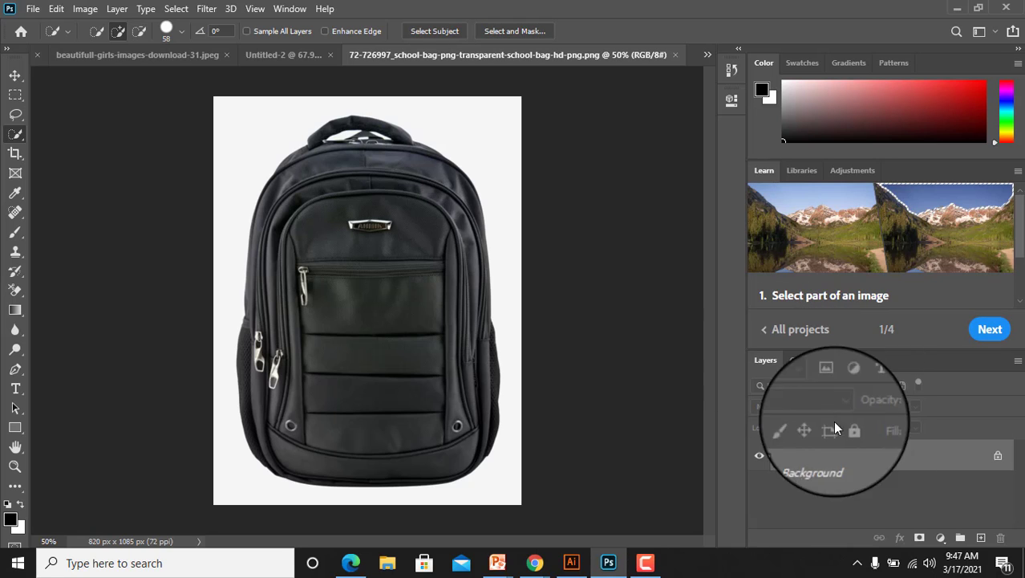
pyautogui.click(997, 455)
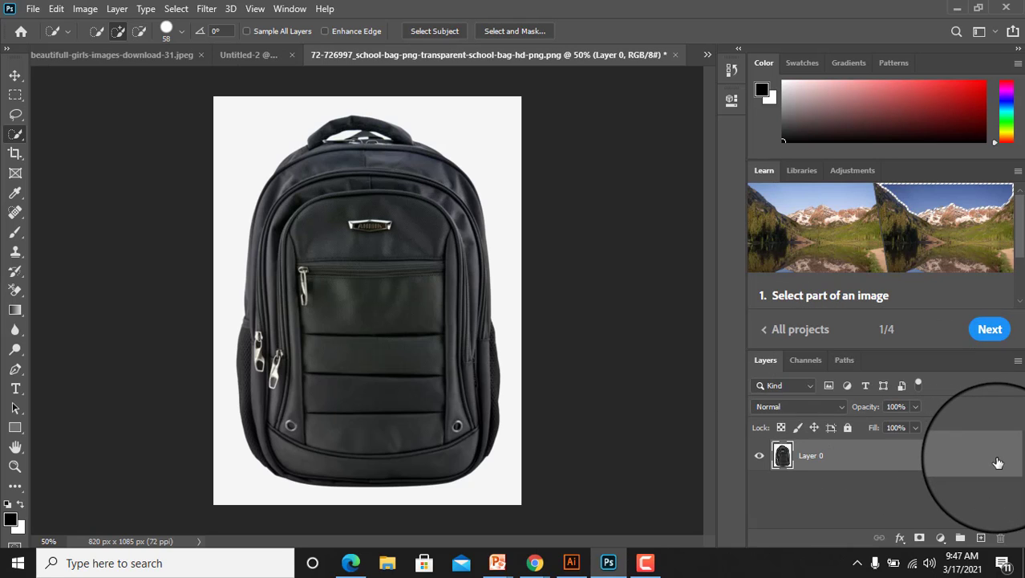
pyautogui.click(846, 361)
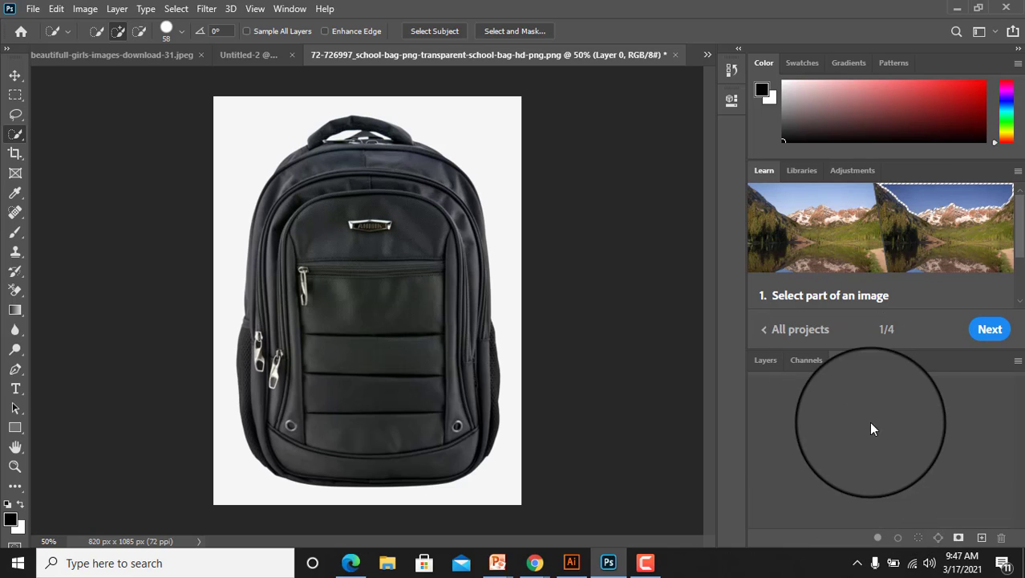
pyautogui.click(979, 538)
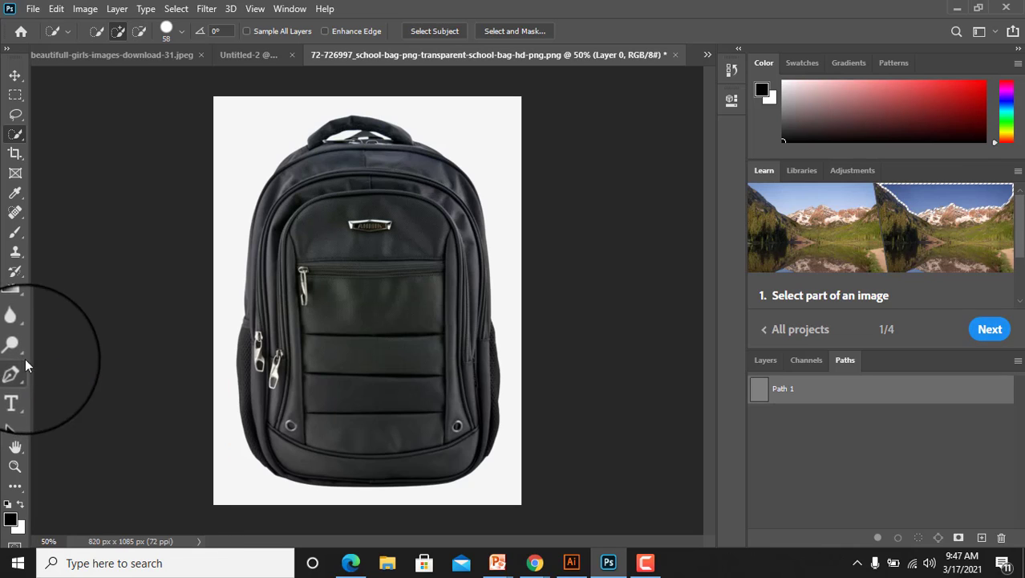
# Select the Pen Tool and zoom to 200% on the bag's left edge by the side zippers.
pyautogui.click(22, 371)
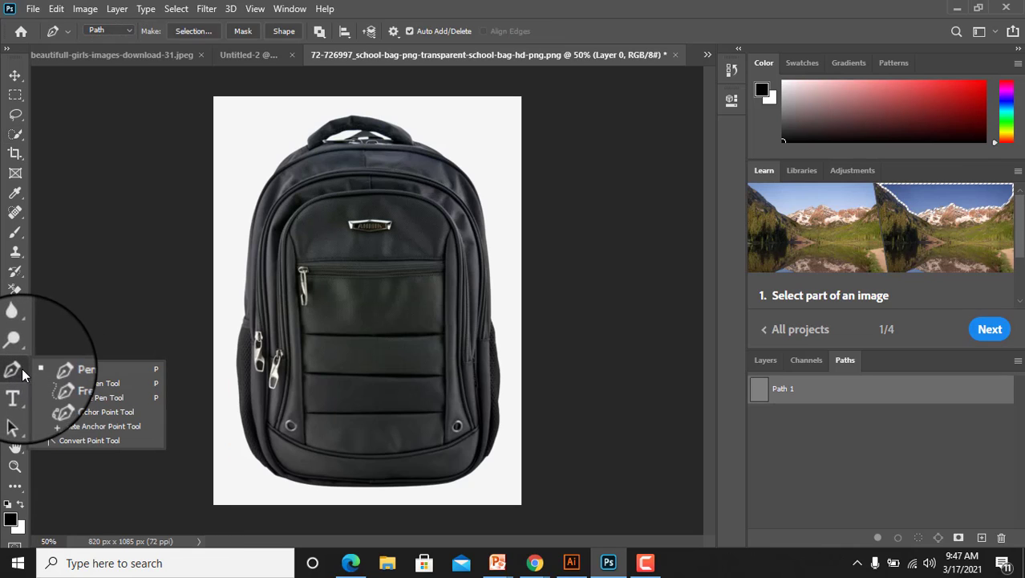
pyautogui.click(78, 370)
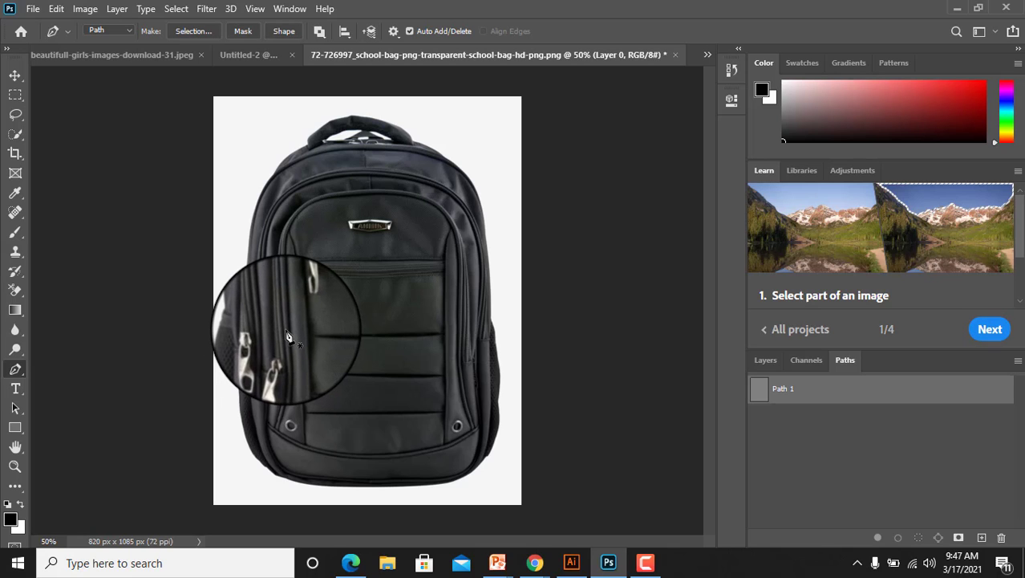
pyautogui.hotkey('ctrl', '+')
pyautogui.hotkey('ctrl', '+')
pyautogui.hotkey('ctrl', '+')
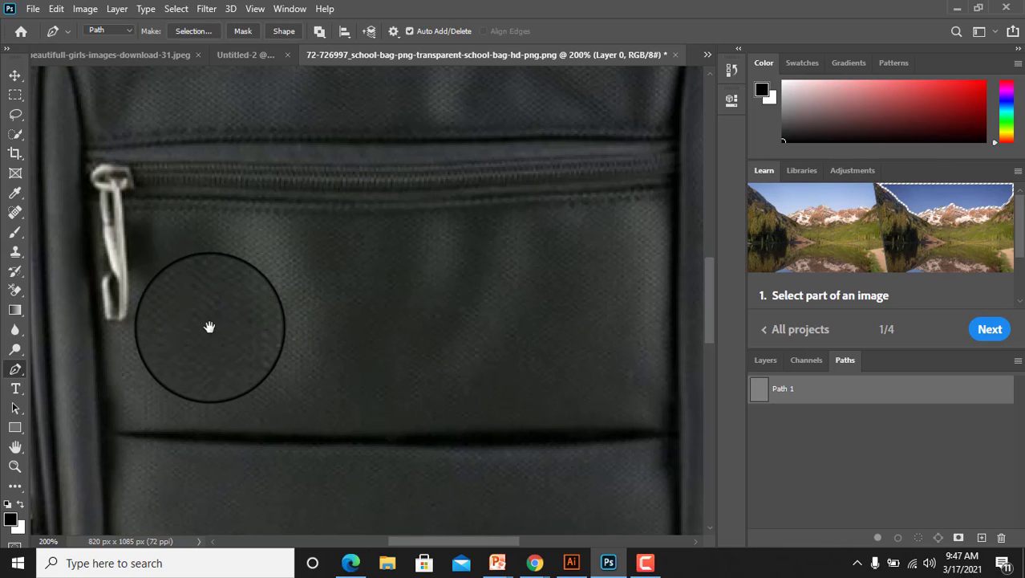
pyautogui.moveTo(185, 316)
pyautogui.mouseDown()
pyautogui.moveTo(378, 238)
pyautogui.moveTo(268, 305)
pyautogui.moveTo(419, 195)
pyautogui.moveTo(288, 390)
pyautogui.moveTo(309, 217)
pyautogui.moveTo(296, 293)
pyautogui.mouseUp()
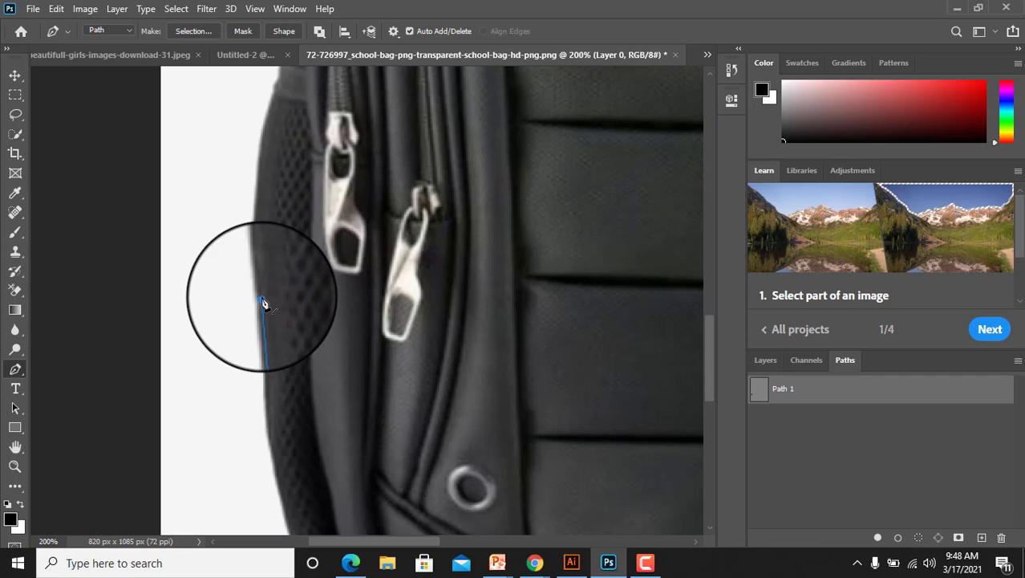
# Place curved and corner anchors up the backpack's left edge past the side zippers.
pyautogui.moveTo(275, 236); pyautogui.dragTo(257, 299)
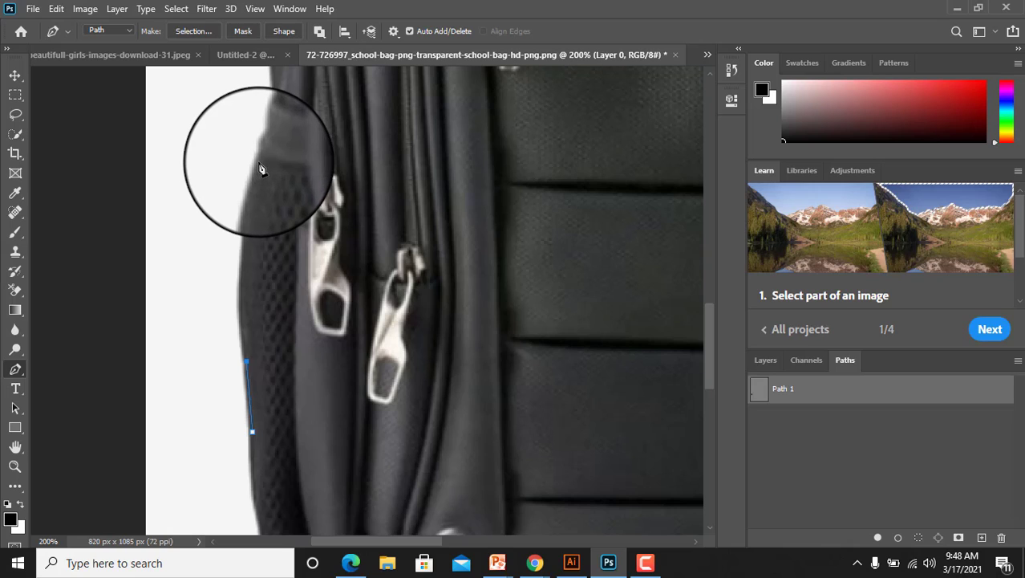
pyautogui.moveTo(250, 179); pyautogui.dragTo(287, 106)
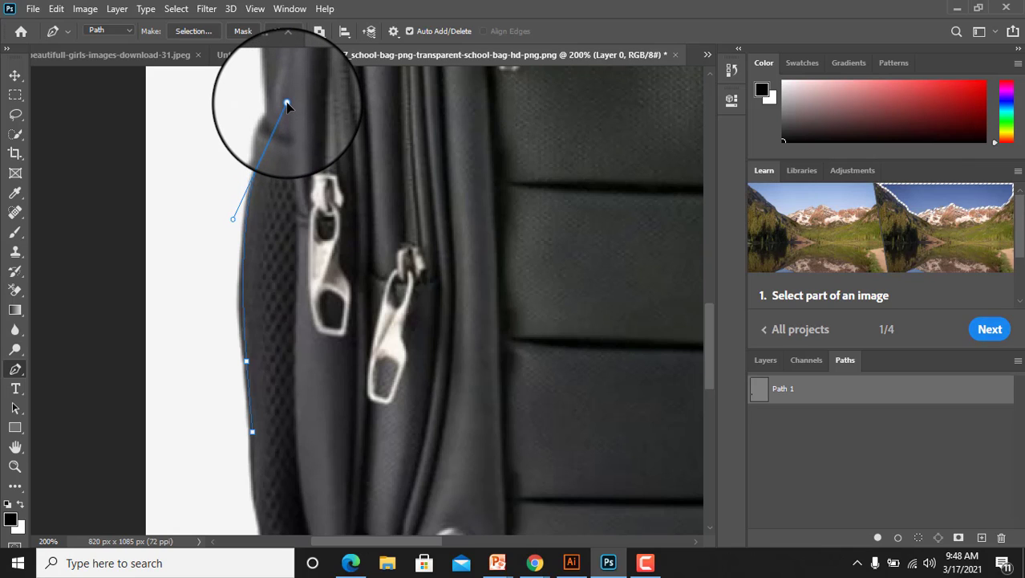
pyautogui.click(262, 164)
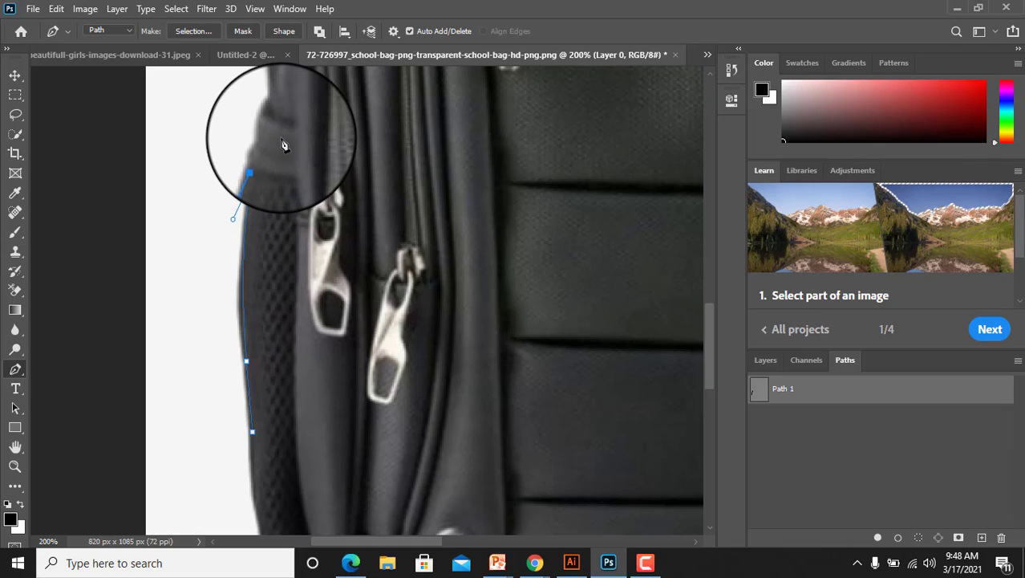
pyautogui.moveTo(282, 141); pyautogui.dragTo(266, 372)
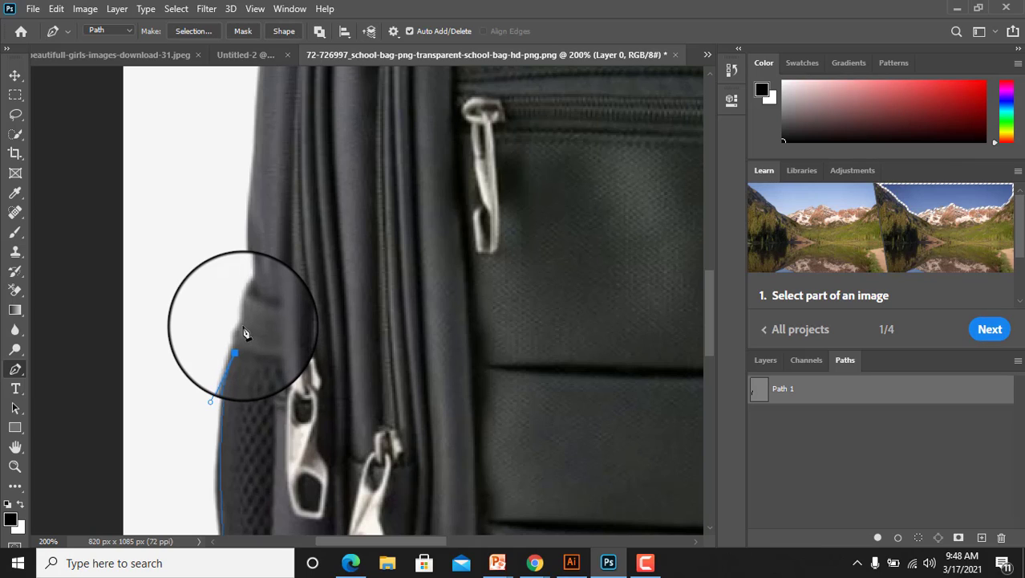
pyautogui.moveTo(240, 327); pyautogui.dragTo(252, 320)
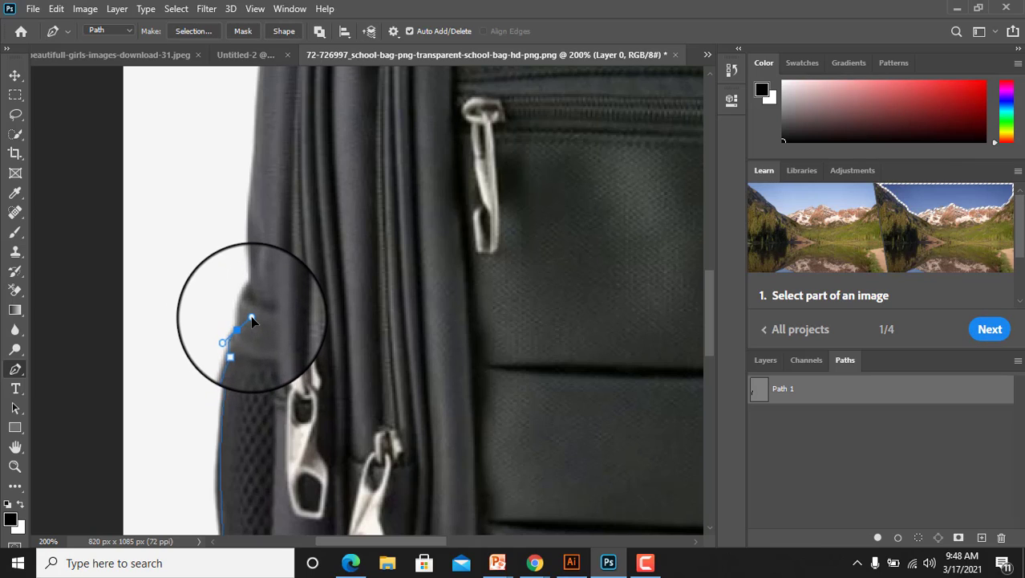
pyautogui.keyDown('alt'); pyautogui.click(237, 329); pyautogui.keyUp('alt')
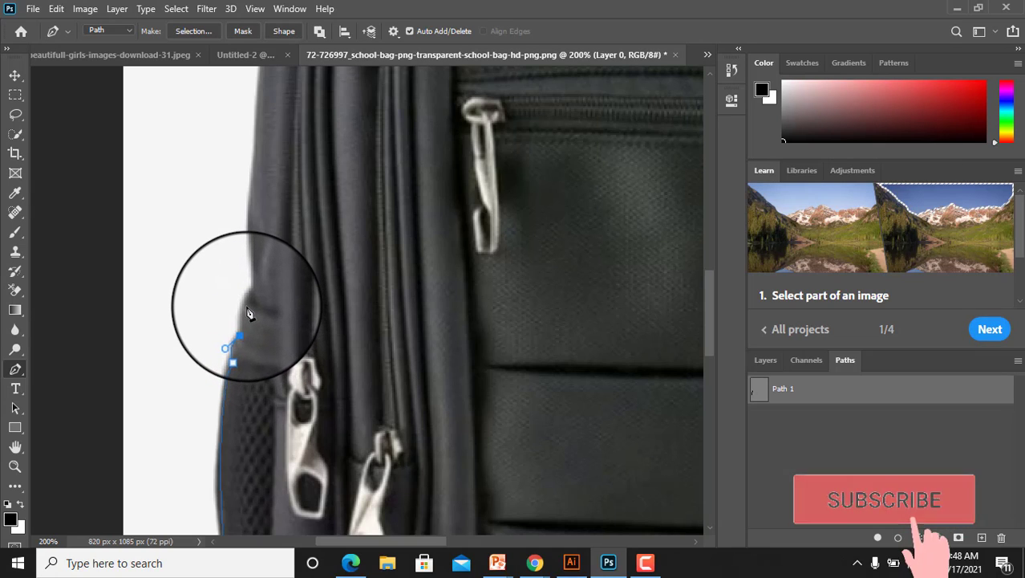
pyautogui.click(251, 309)
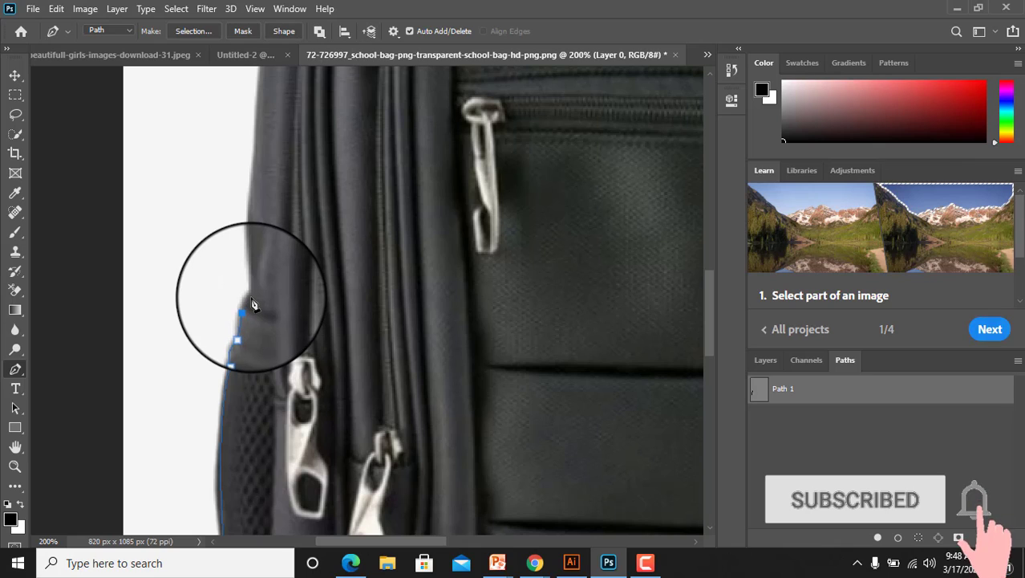
pyautogui.click(249, 226)
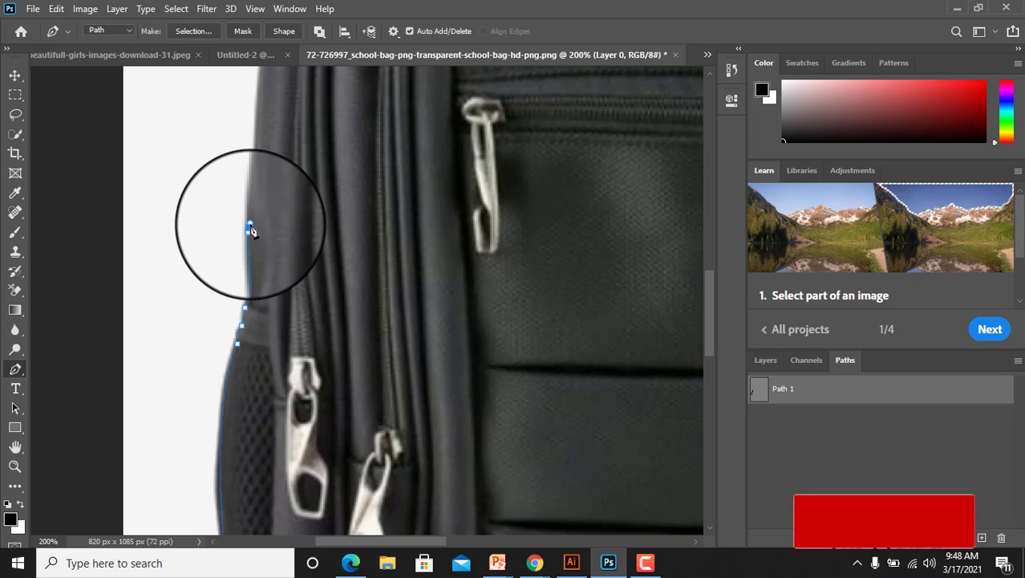
pyautogui.click(252, 186)
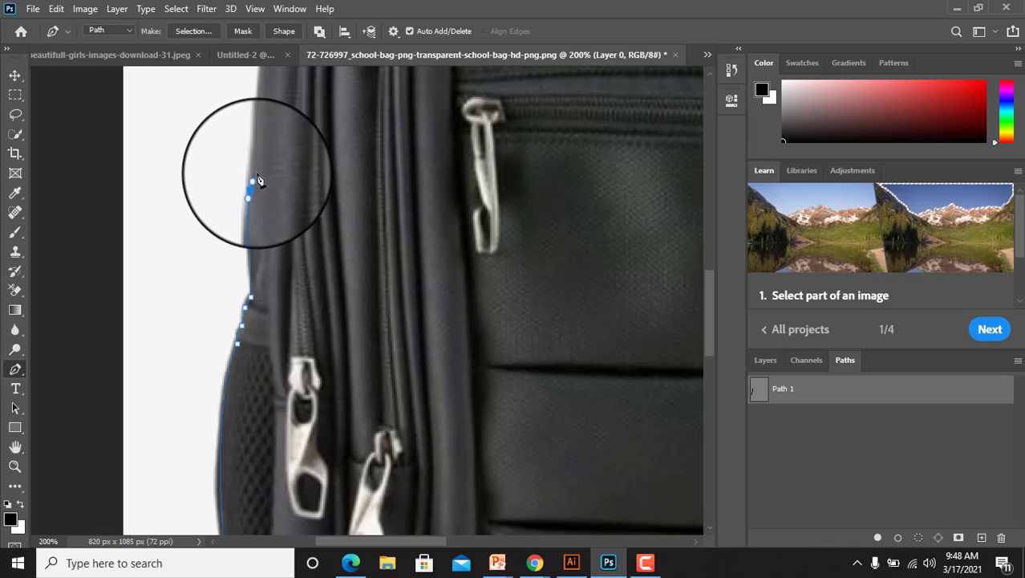
pyautogui.moveTo(271, 152); pyautogui.dragTo(247, 309)
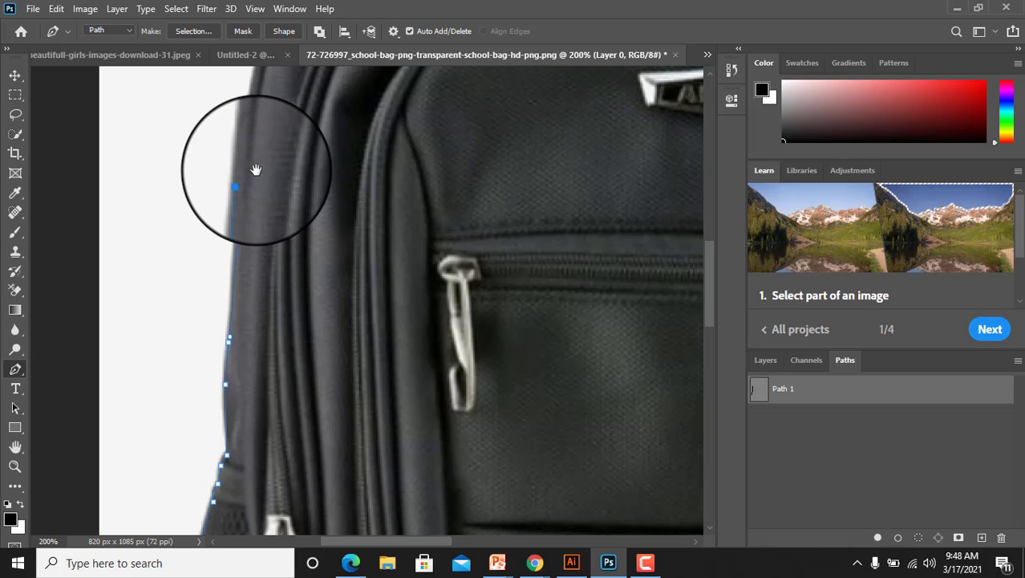
# Curve the path over the bag's upper-left shoulder to the base of the carry handle.
pyautogui.moveTo(256, 165); pyautogui.dragTo(207, 343)
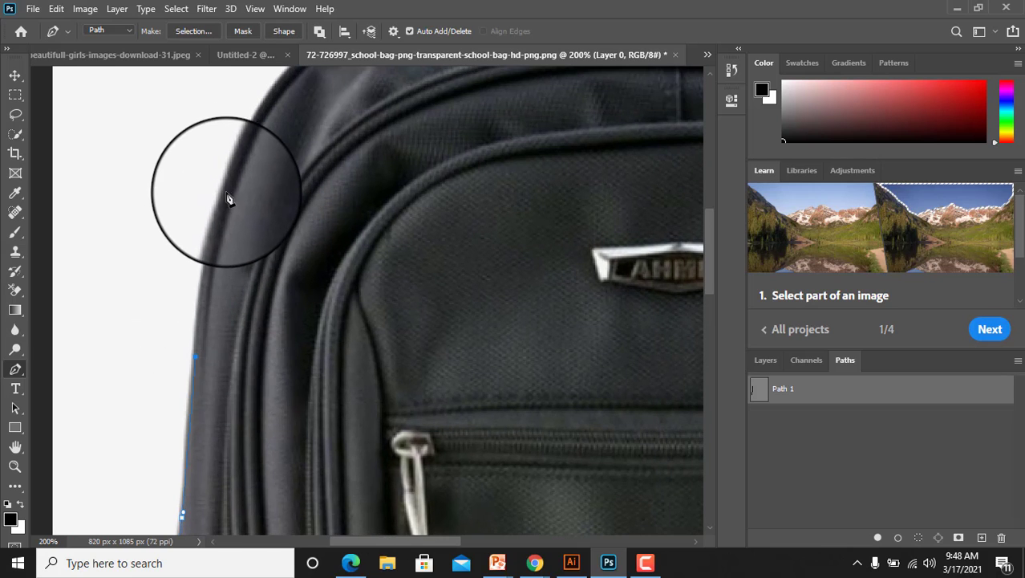
pyautogui.moveTo(215, 201); pyautogui.dragTo(248, 141)
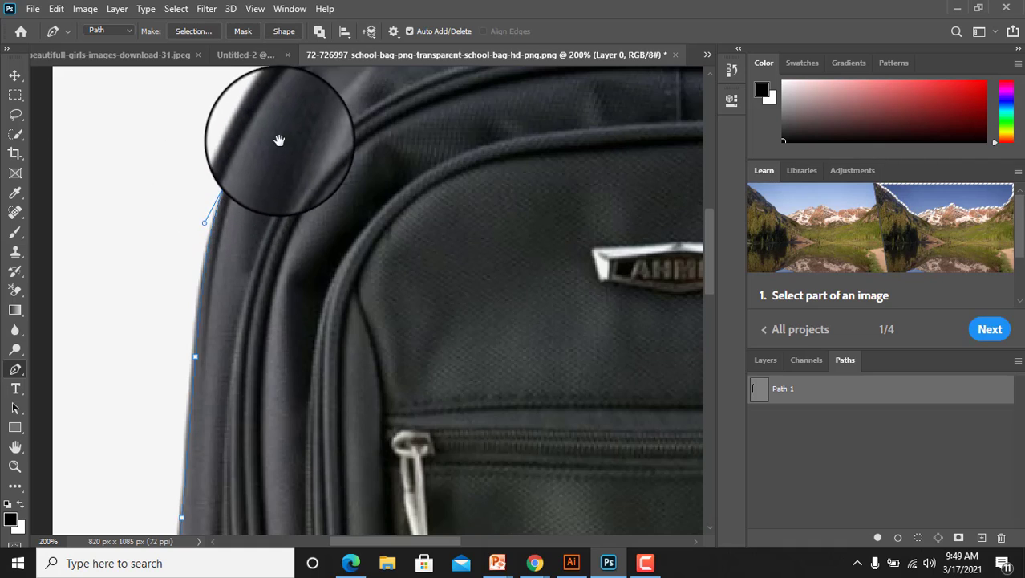
pyautogui.moveTo(250, 143); pyautogui.dragTo(170, 304)
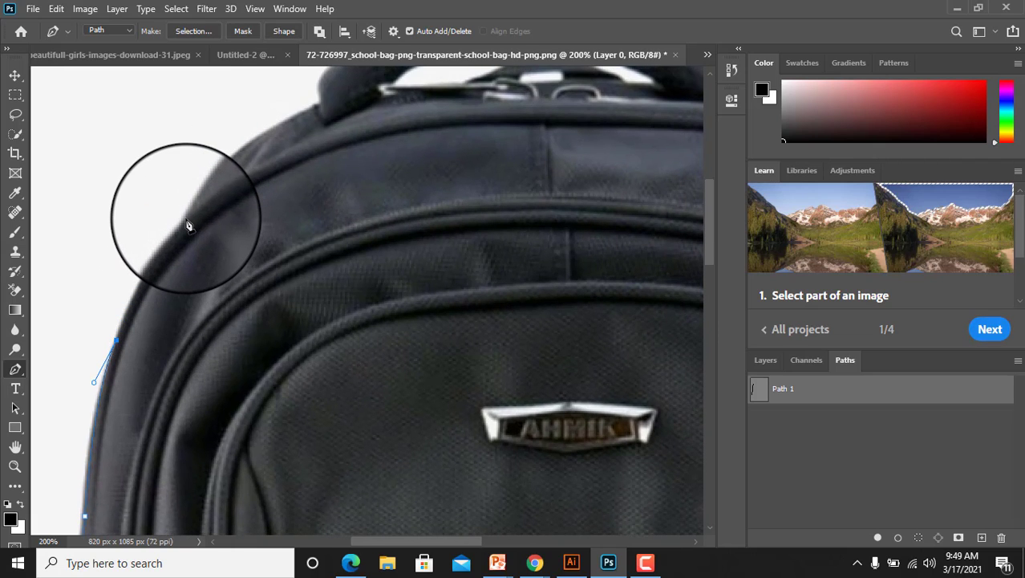
pyautogui.moveTo(186, 219); pyautogui.dragTo(227, 179)
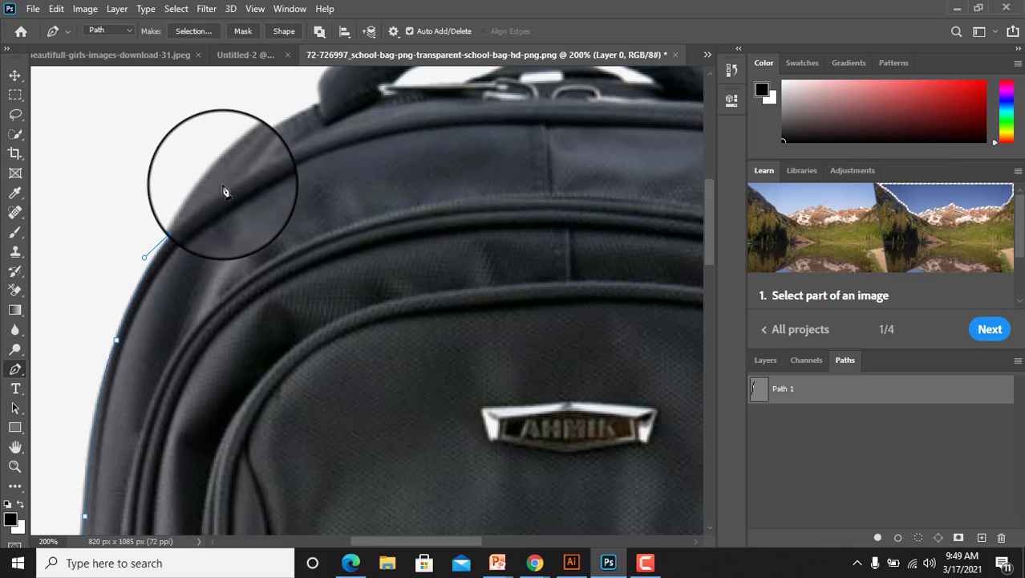
pyautogui.moveTo(276, 135); pyautogui.dragTo(321, 110)
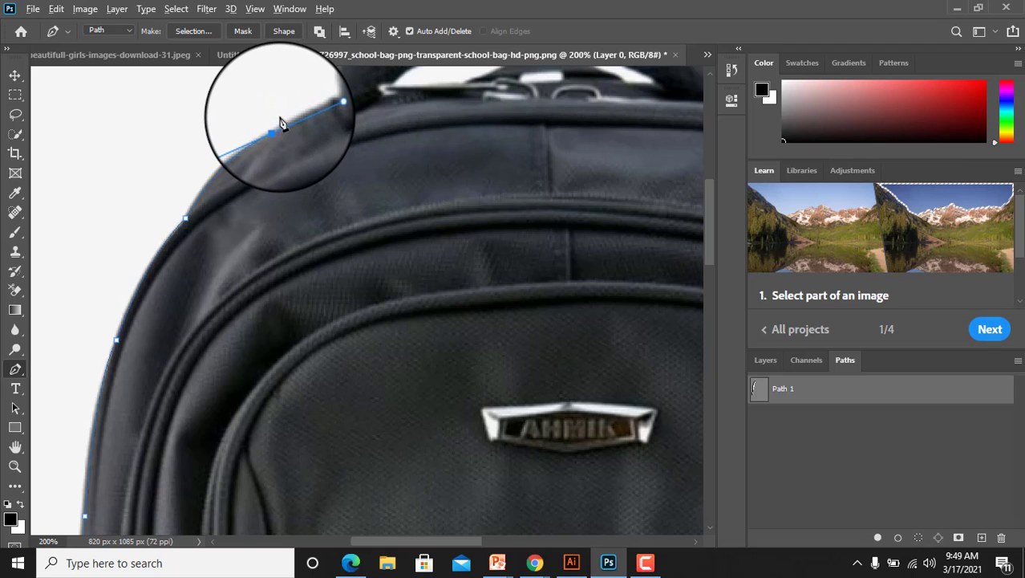
pyautogui.keyDown('alt'); pyautogui.click(274, 130); pyautogui.keyUp('alt')
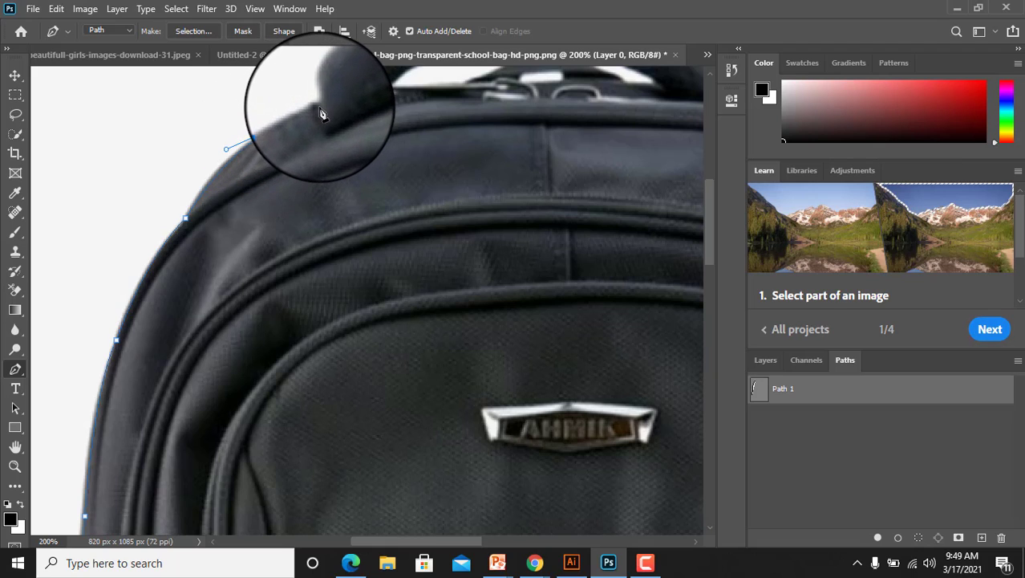
pyautogui.moveTo(316, 108); pyautogui.dragTo(342, 101)
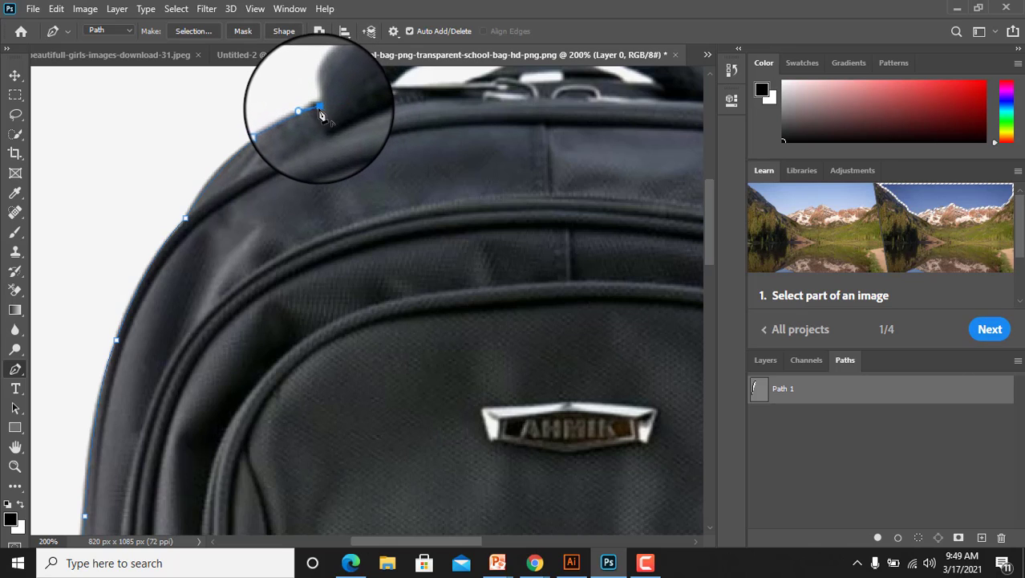
pyautogui.moveTo(354, 102); pyautogui.dragTo(316, 312)
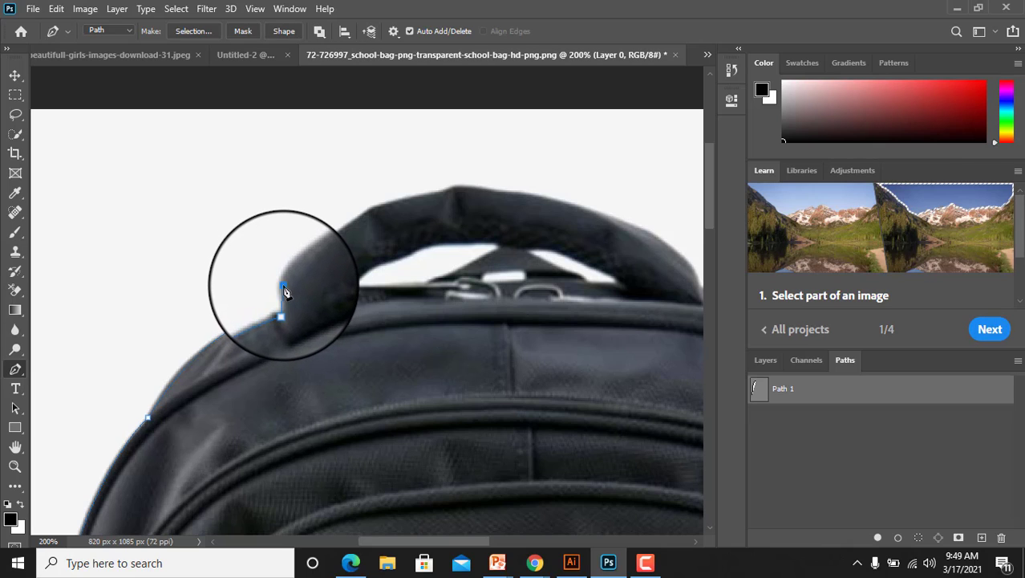
# Add anchors from the bag's top along the carry handle's base and top edge.
pyautogui.moveTo(285, 291); pyautogui.dragTo(304, 265)
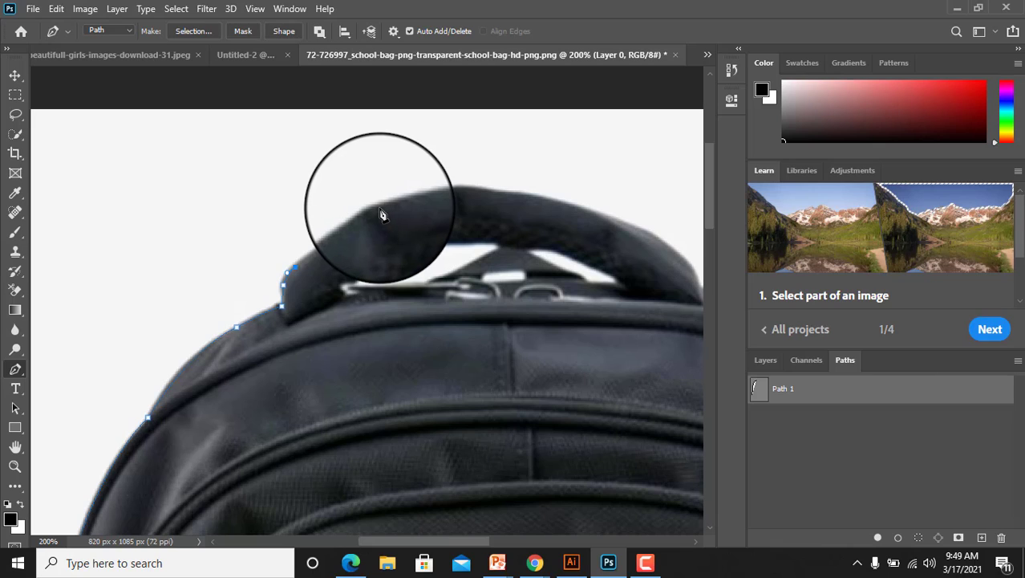
pyautogui.moveTo(369, 210); pyautogui.dragTo(391, 204)
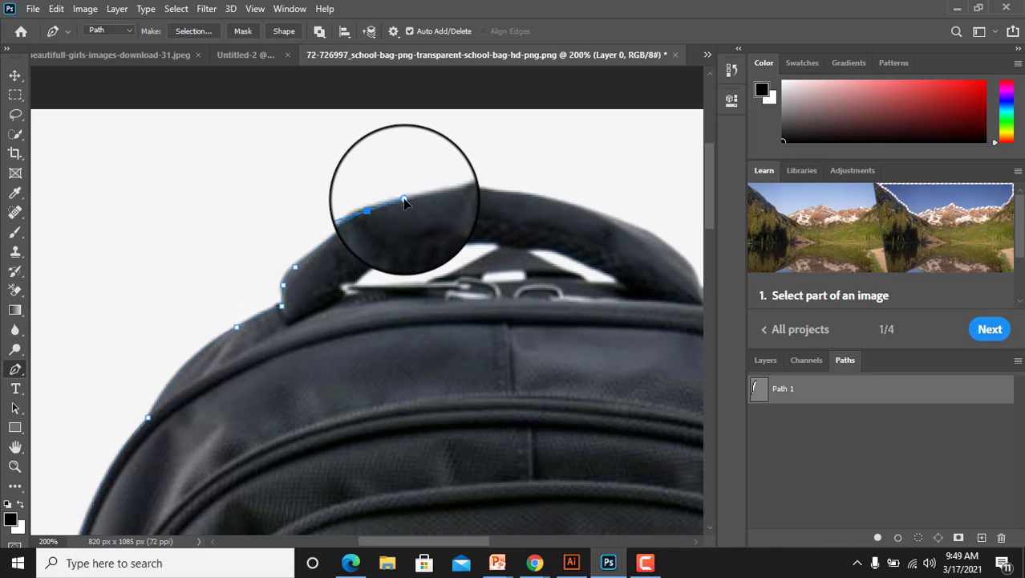
pyautogui.keyDown('alt'); pyautogui.click(373, 210); pyautogui.keyUp('alt')
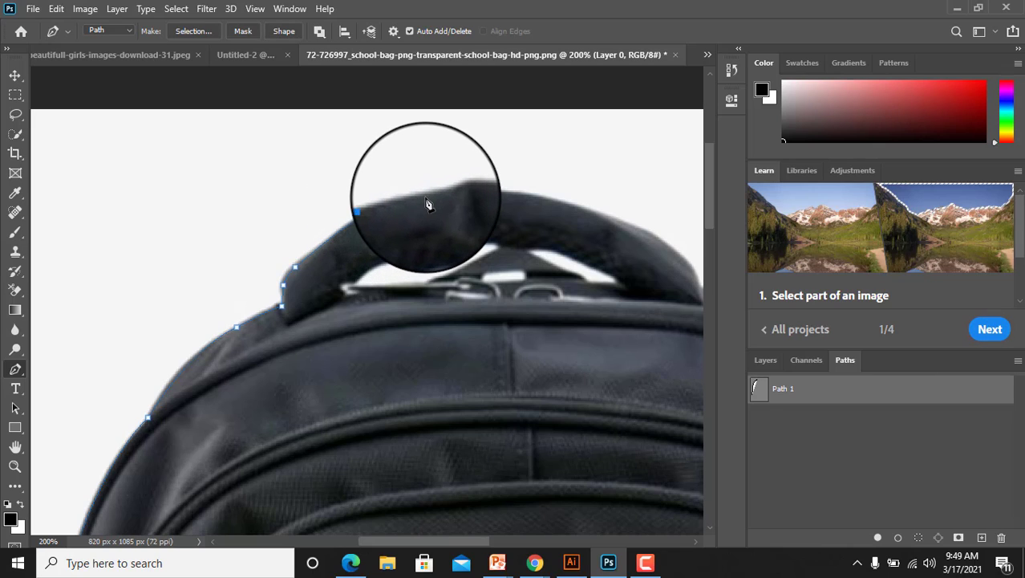
pyautogui.click(431, 203)
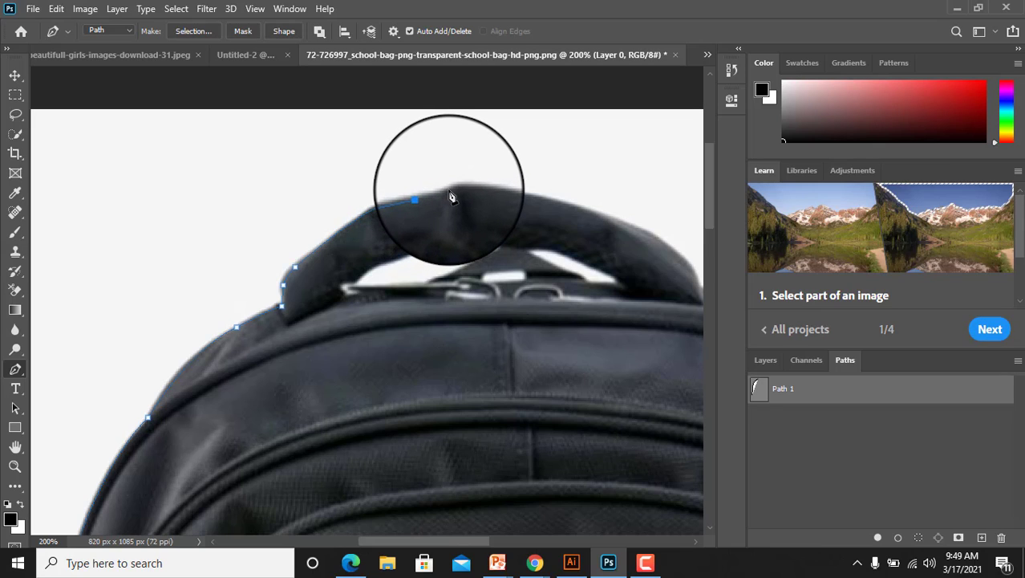
pyautogui.moveTo(450, 190); pyautogui.dragTo(456, 189)
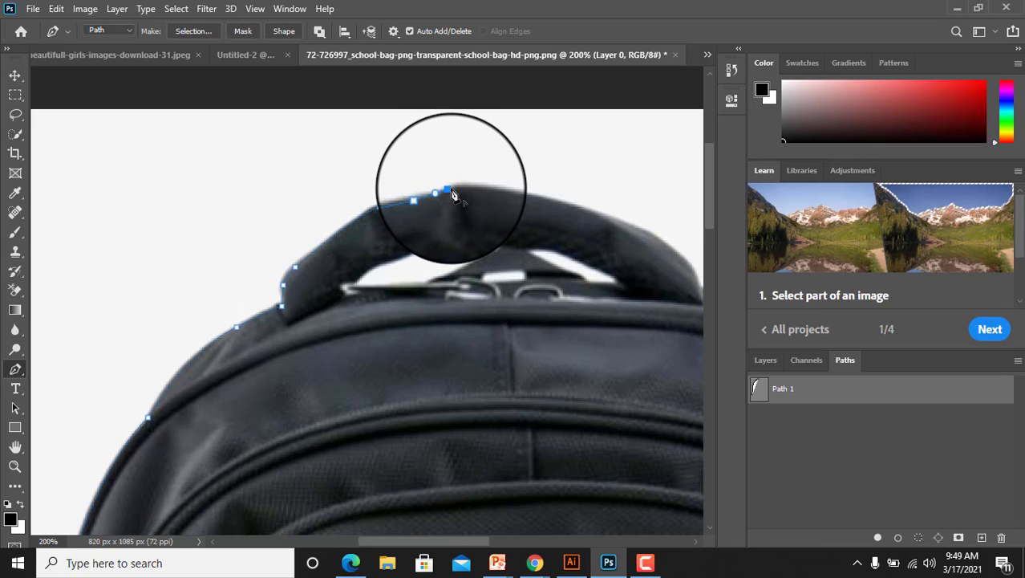
pyautogui.keyDown('alt'); pyautogui.click(454, 195); pyautogui.keyUp('alt')
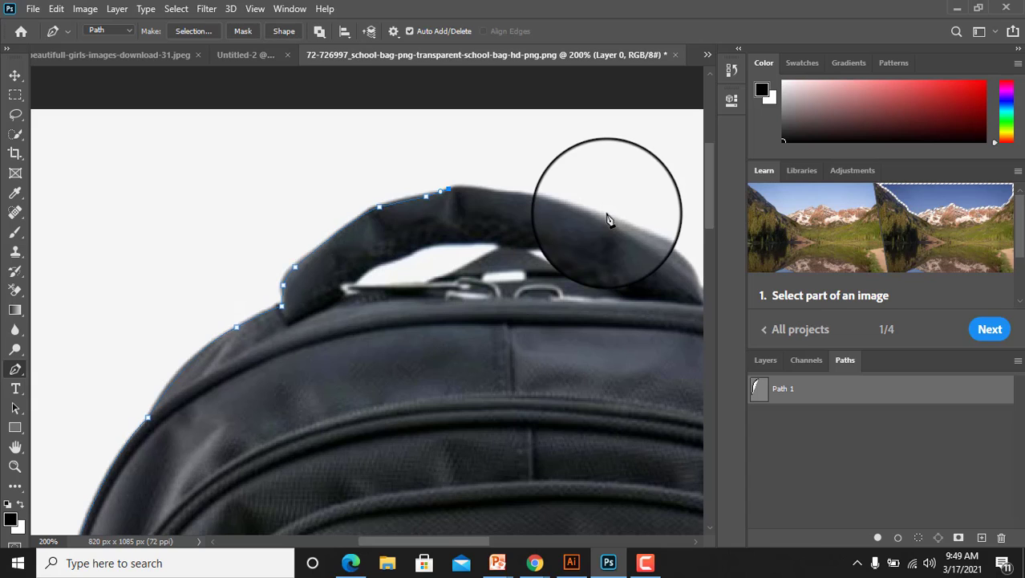
# Continue over the rest of the handle and down its right side, undoing misplaced anchors.
pyautogui.click(659, 238)
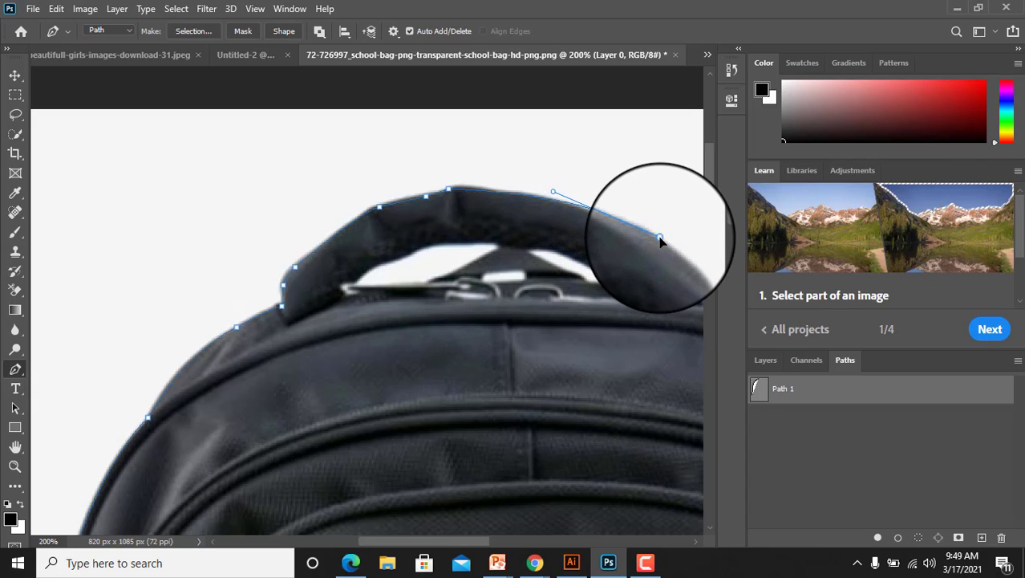
pyautogui.hotkey('ctrl', 'z')
pyautogui.click(602, 219)
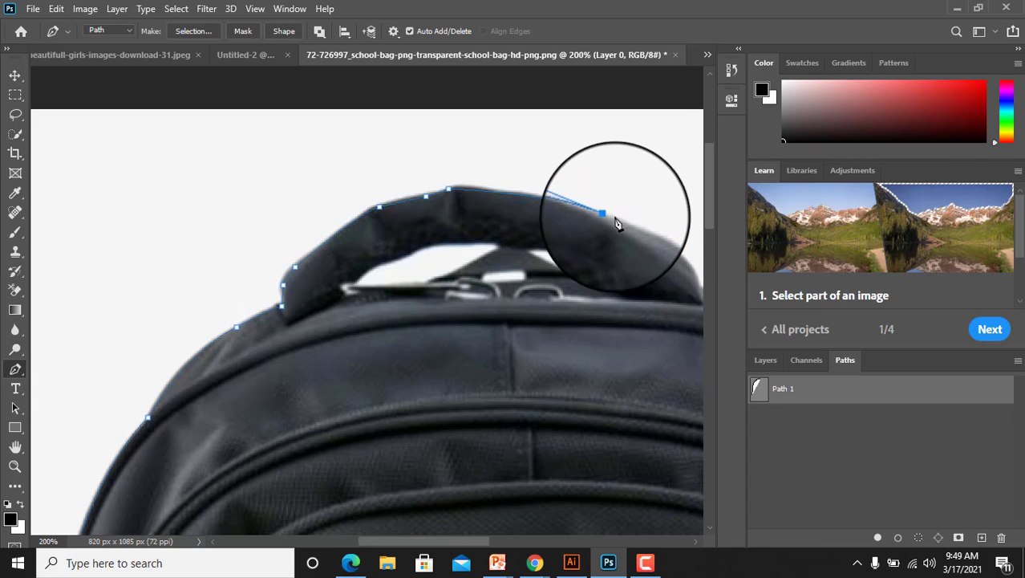
pyautogui.moveTo(616, 201); pyautogui.dragTo(486, 165)
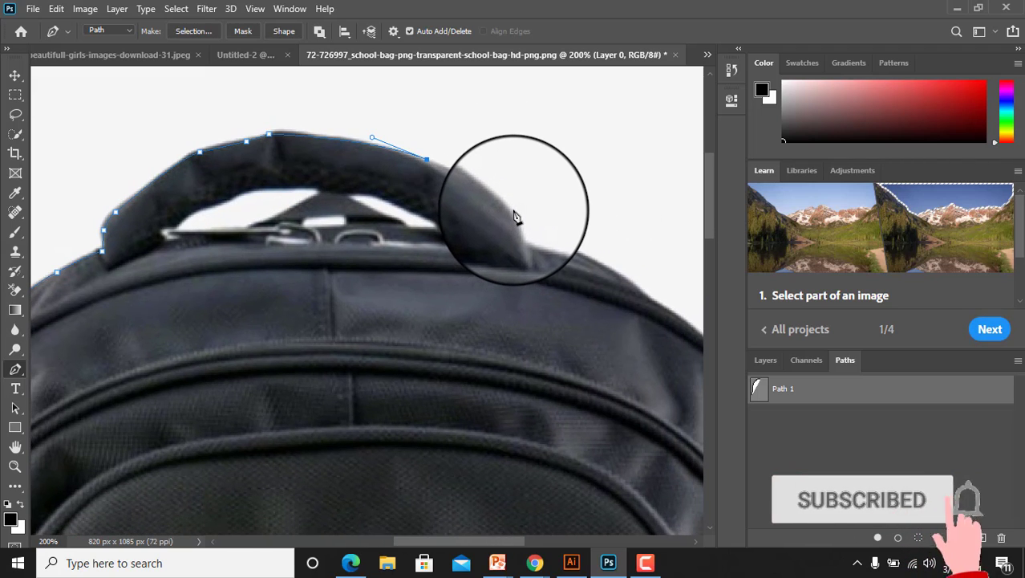
pyautogui.click(499, 194)
pyautogui.click(528, 238)
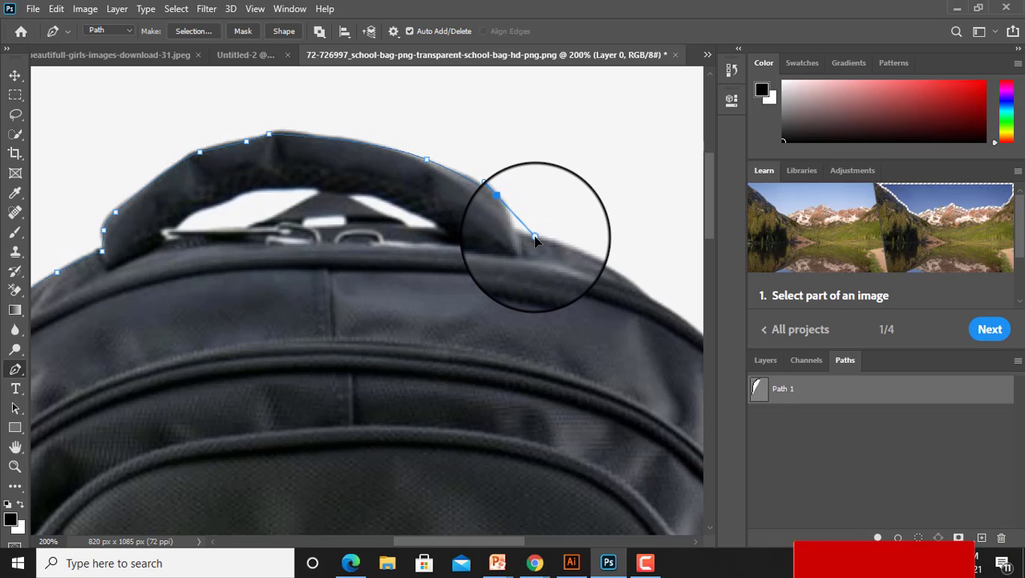
pyautogui.hotkey('ctrl', 'z')
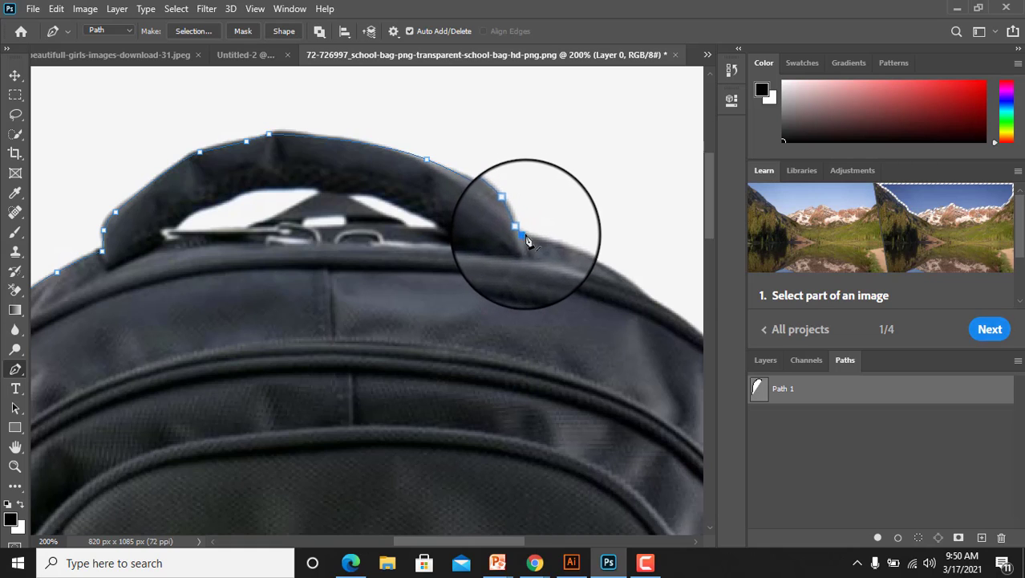
pyautogui.moveTo(612, 238)
pyautogui.mouseDown()
pyautogui.moveTo(492, 202)
pyautogui.moveTo(534, 271)
pyautogui.mouseUp()
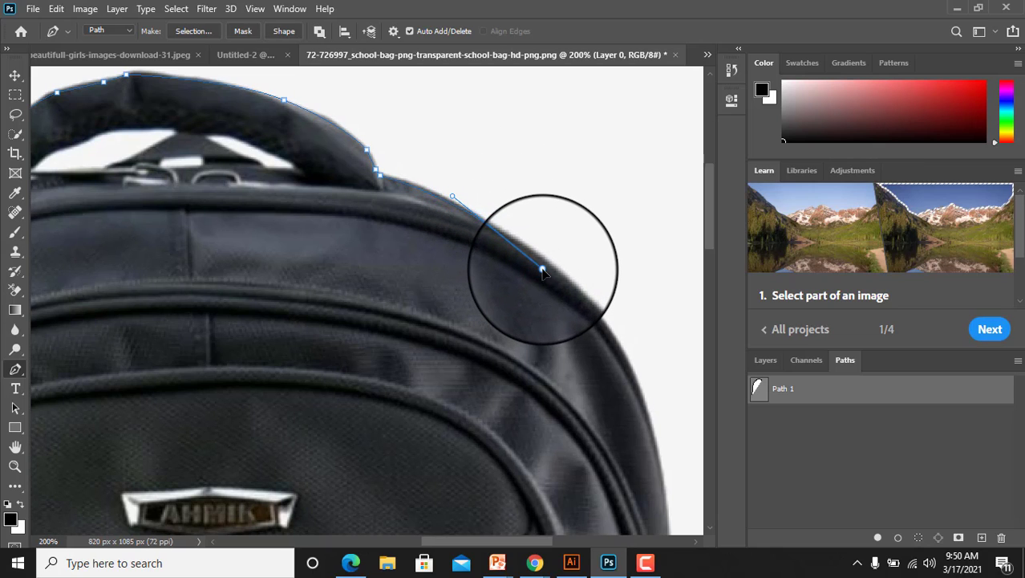
# Shorten the last handle and add a corner anchor on the bag's upper right edge.
pyautogui.moveTo(542, 271); pyautogui.dragTo(501, 236)
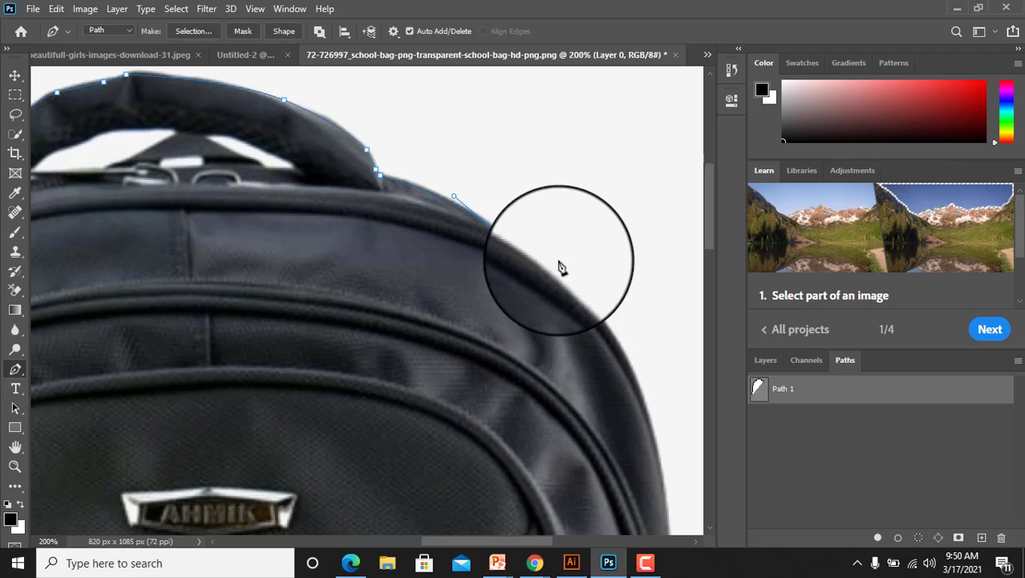
pyautogui.moveTo(590, 323); pyautogui.dragTo(518, 228)
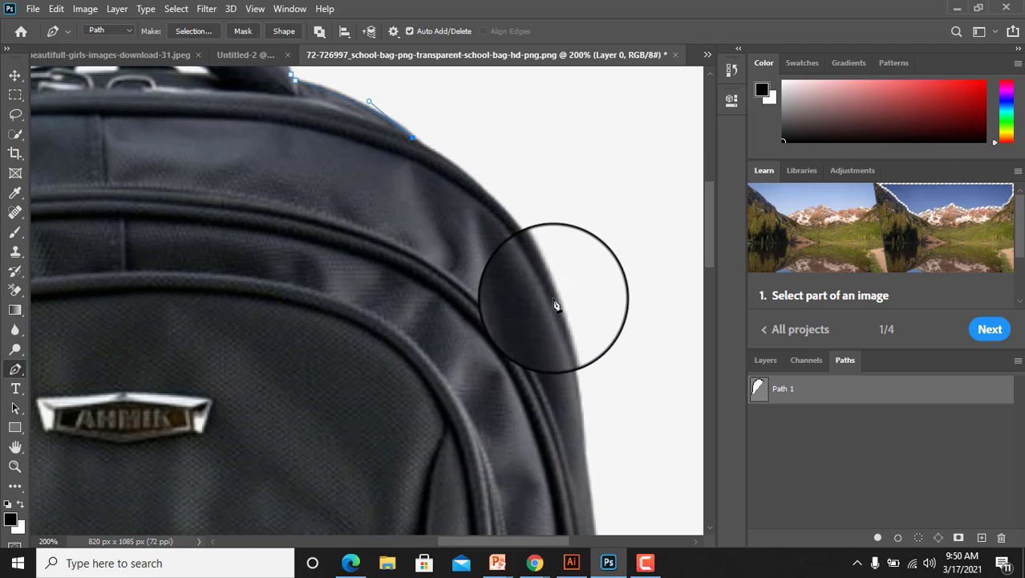
pyautogui.moveTo(561, 314); pyautogui.dragTo(573, 370)
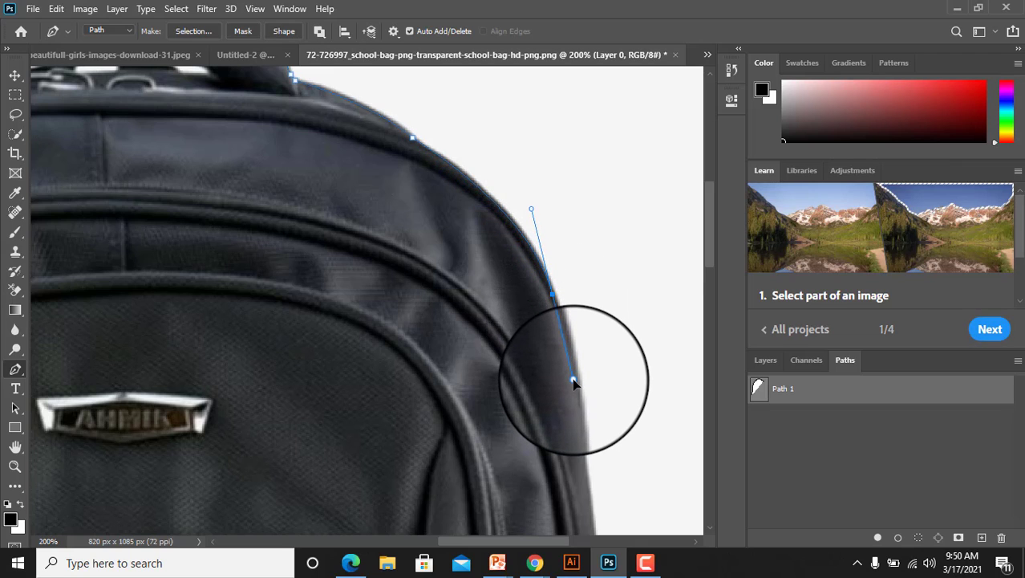
pyautogui.keyDown('alt'); pyautogui.click(555, 302); pyautogui.keyUp('alt')
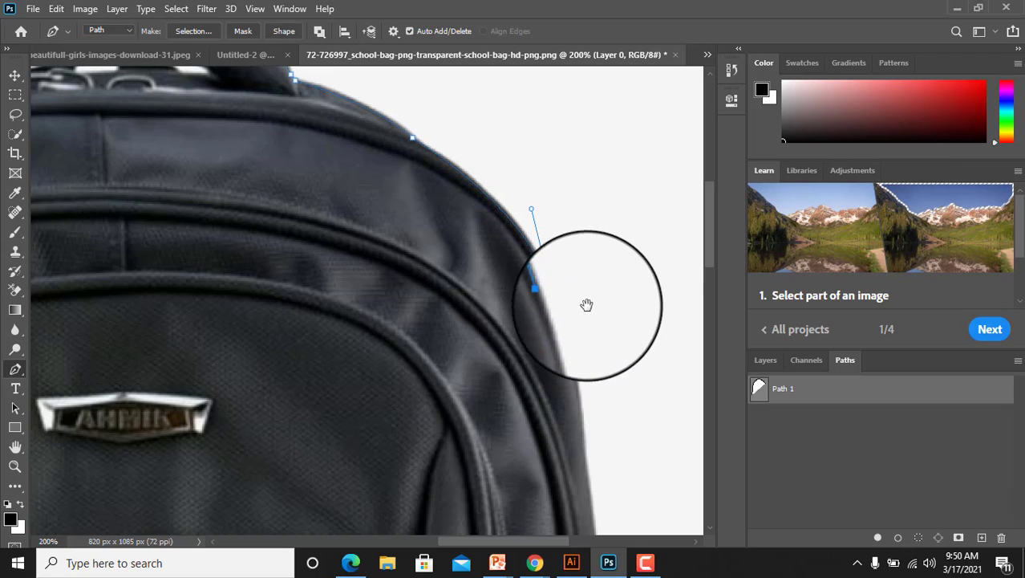
pyautogui.moveTo(586, 302); pyautogui.dragTo(529, 135)
pyautogui.scroll(-2, 531, 188)
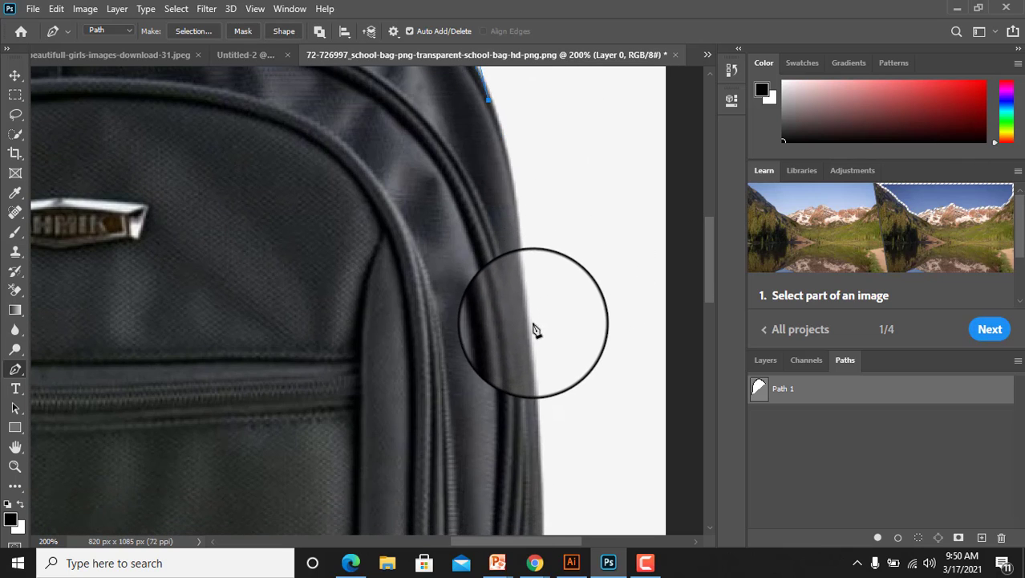
# Add curved anchors further down the right edge past the side pocket.
pyautogui.moveTo(530, 330); pyautogui.dragTo(530, 418)
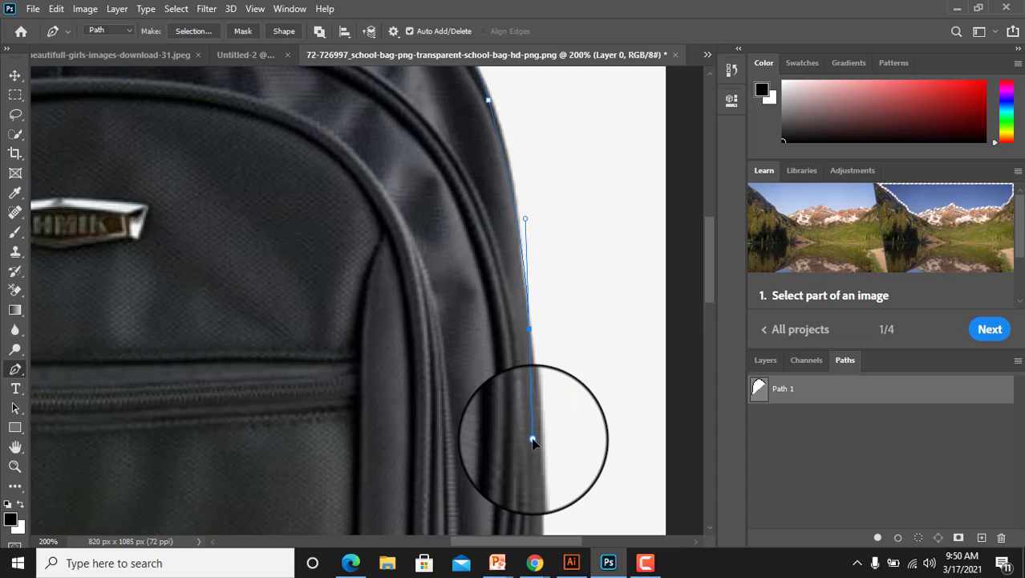
pyautogui.keyDown('alt'); pyautogui.click(530, 330); pyautogui.keyUp('alt')
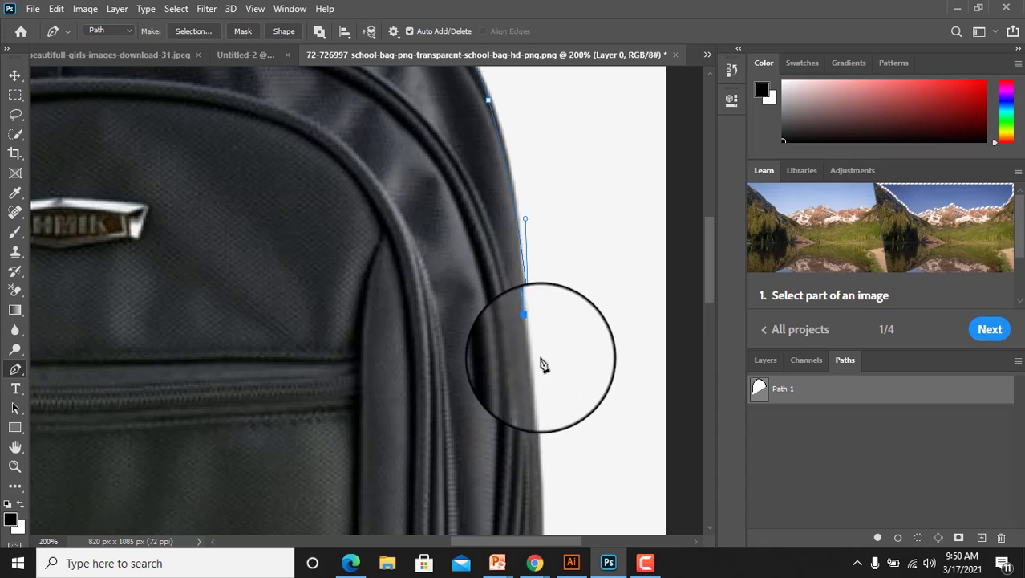
pyautogui.moveTo(567, 379); pyautogui.dragTo(565, 167)
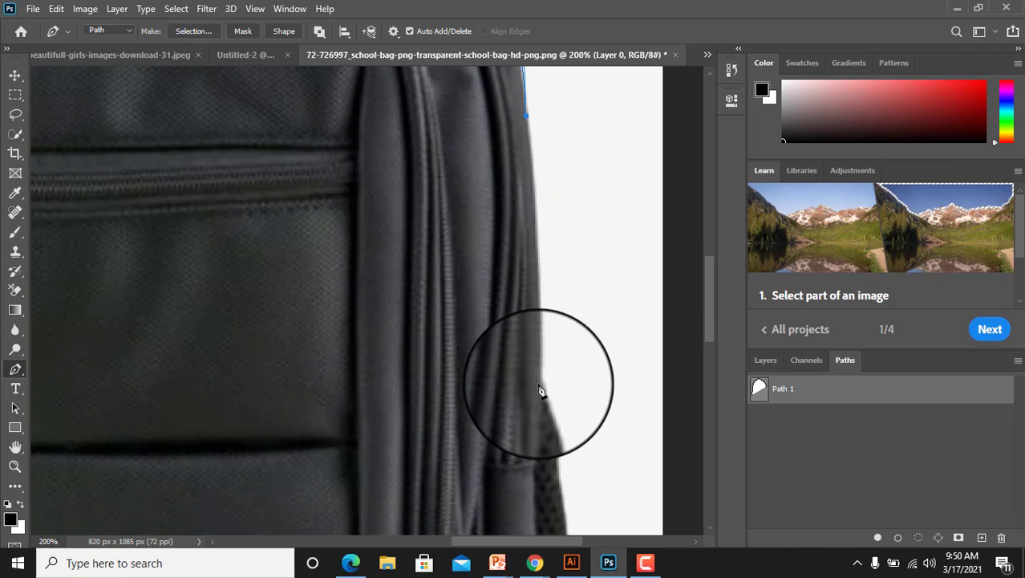
pyautogui.moveTo(538, 378); pyautogui.dragTo(533, 428)
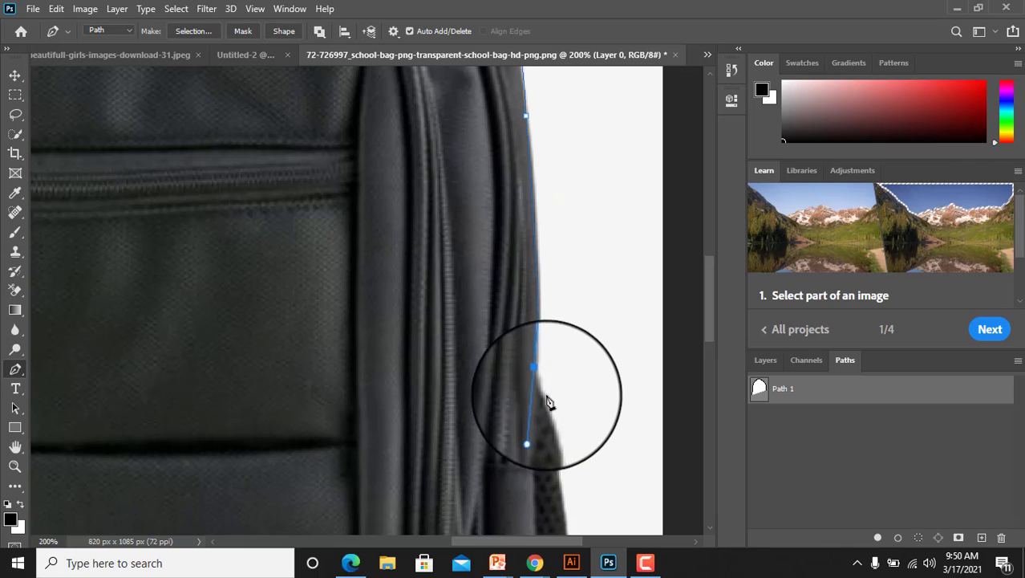
pyautogui.moveTo(534, 431); pyautogui.dragTo(532, 451)
pyautogui.keyDown('alt'); pyautogui.click(539, 377); pyautogui.keyUp('alt')
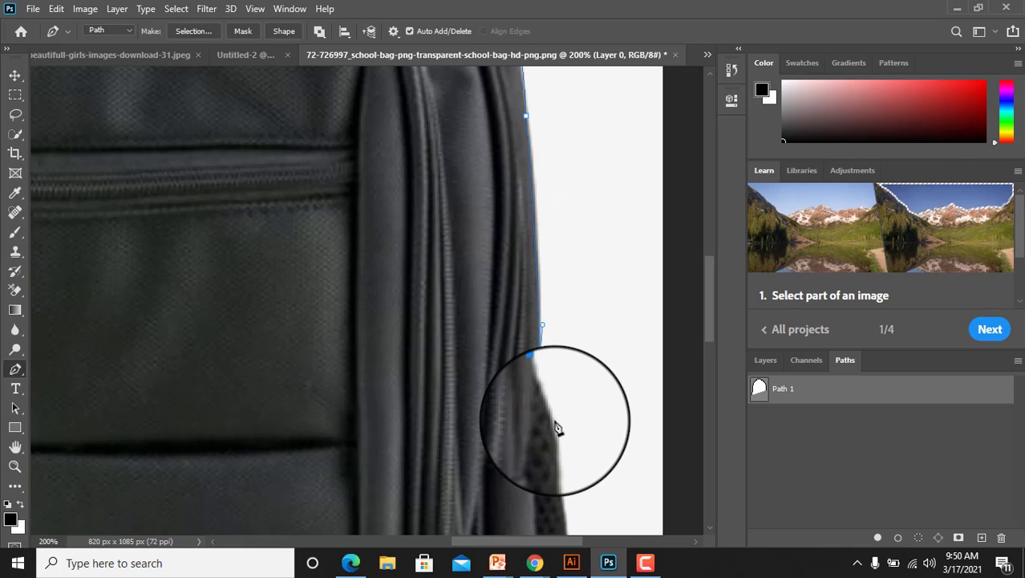
pyautogui.scroll(-2, 570, 386)
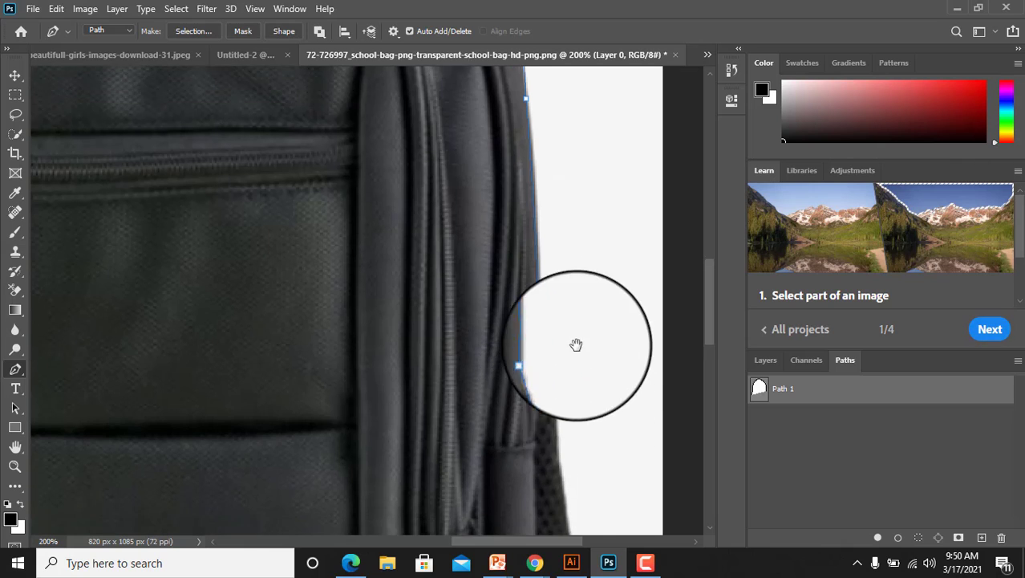
pyautogui.scroll(-2, 566, 277)
# Add anchors down the right edge to the bag's rounded bottom-right corner.
pyautogui.keyDown('alt'); pyautogui.click(560, 334); pyautogui.keyUp('alt')
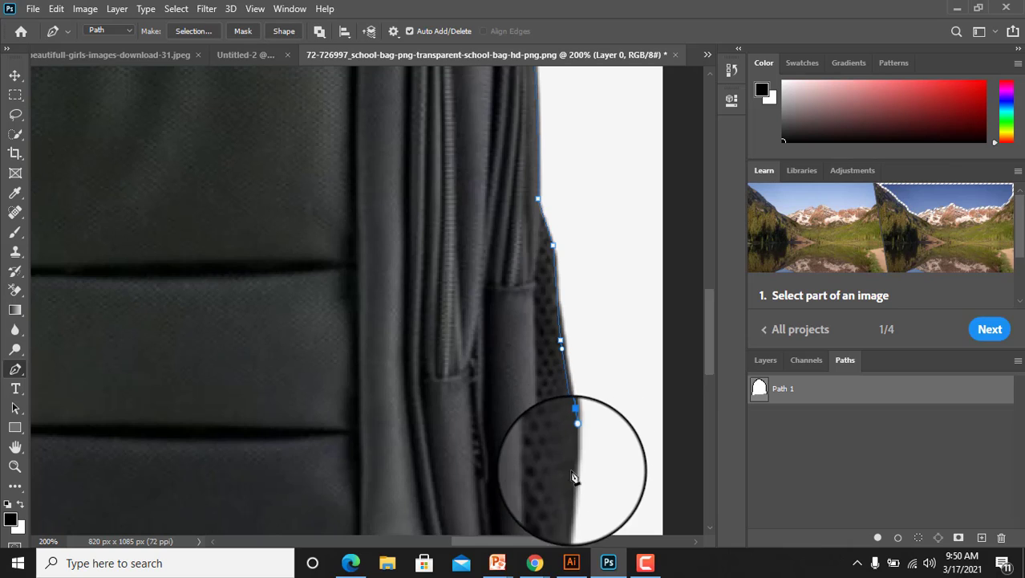
pyautogui.moveTo(567, 486); pyautogui.dragTo(591, 321)
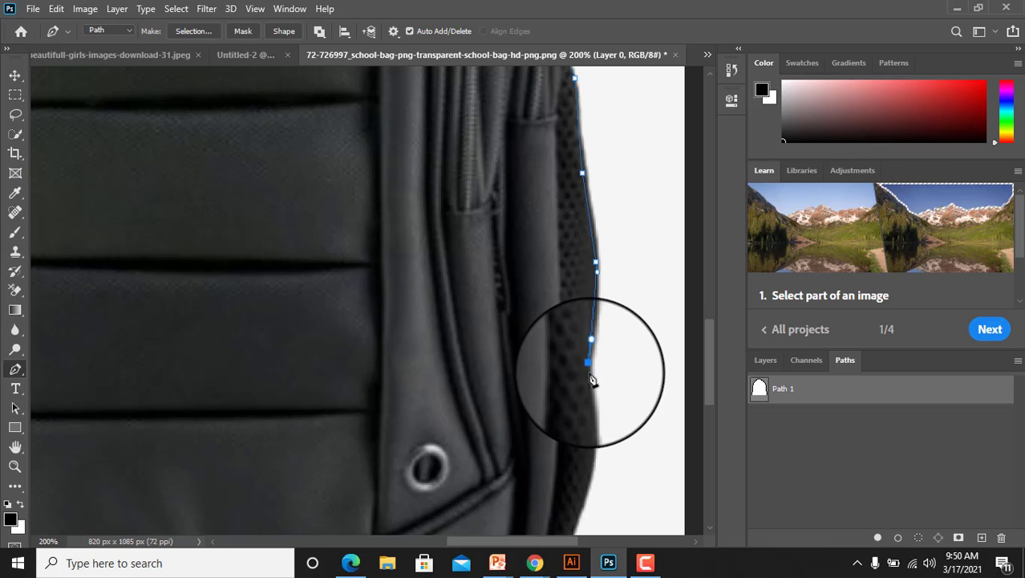
pyautogui.moveTo(600, 494)
pyautogui.mouseDown()
pyautogui.moveTo(590, 338)
pyautogui.moveTo(552, 393)
pyautogui.mouseUp()
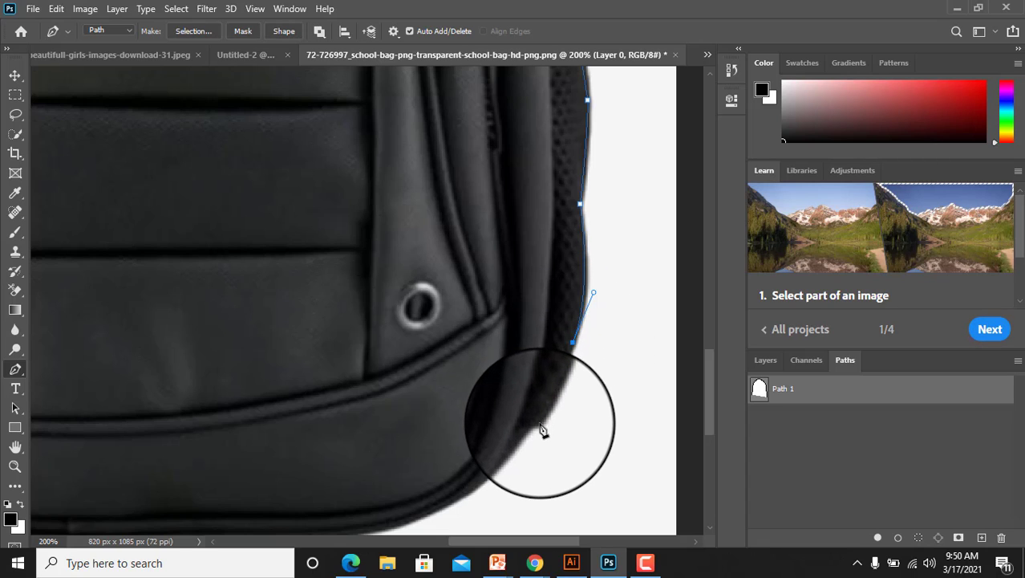
pyautogui.moveTo(543, 419); pyautogui.dragTo(522, 434)
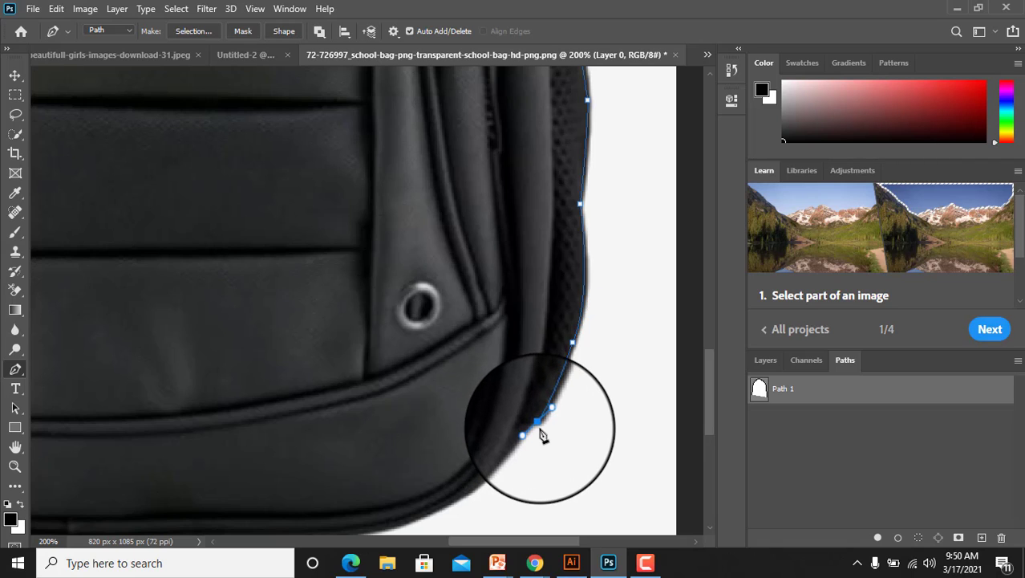
pyautogui.keyDown('alt'); pyautogui.click(538, 425); pyautogui.keyUp('alt')
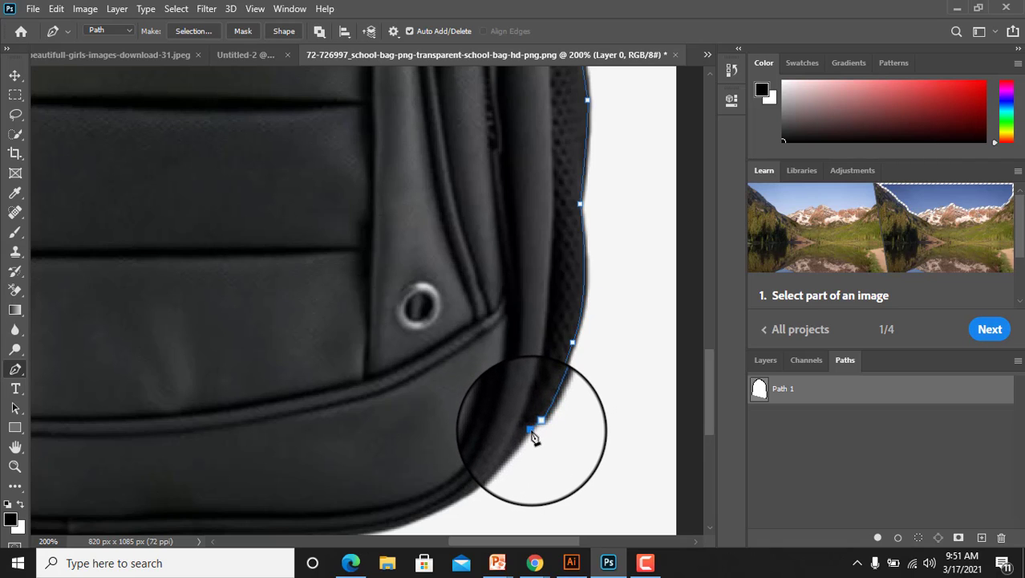
pyautogui.moveTo(507, 442); pyautogui.dragTo(540, 293)
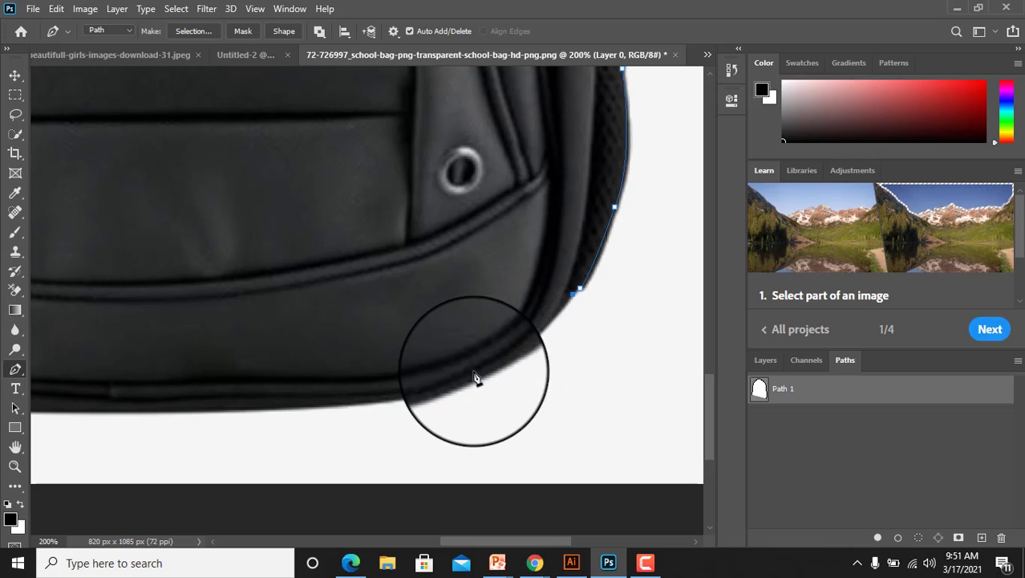
# Curve the path around the lower-right corner, along the bottom edge, into the lower-left curve.
pyautogui.moveTo(438, 393); pyautogui.dragTo(345, 424)
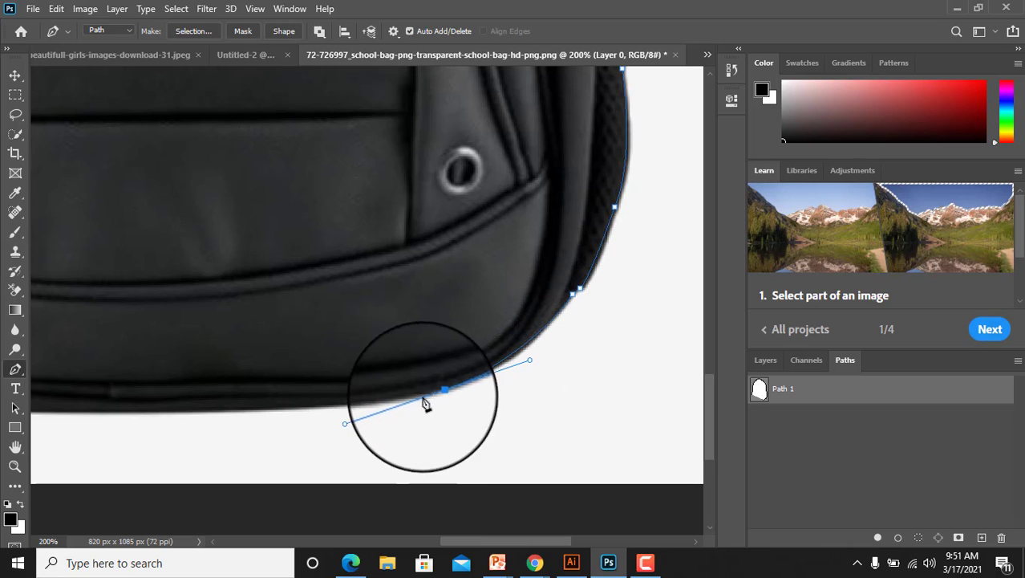
pyautogui.moveTo(345, 427); pyautogui.dragTo(442, 405)
pyautogui.moveTo(375, 353); pyautogui.dragTo(698, 274)
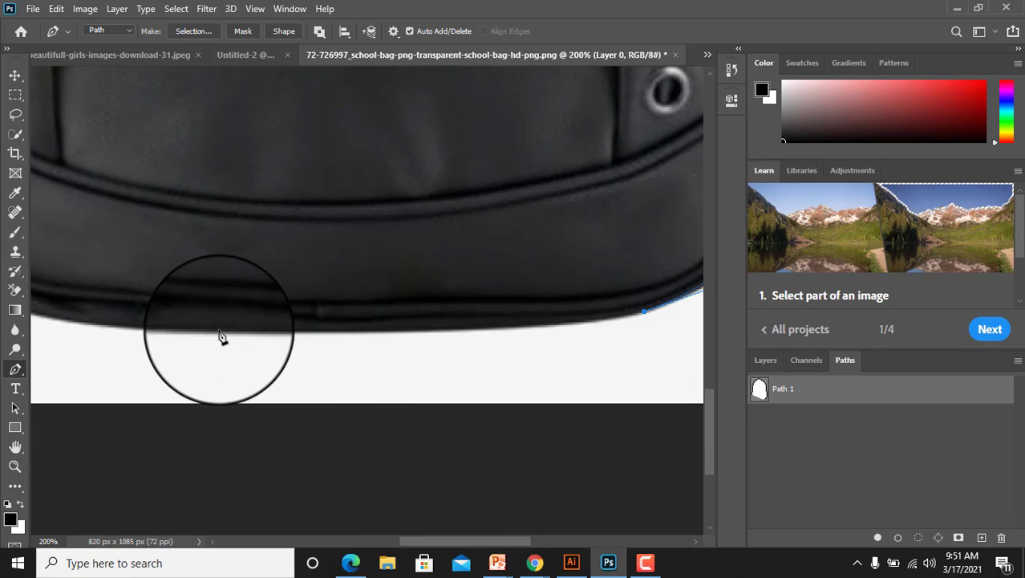
pyautogui.moveTo(211, 329); pyautogui.dragTo(93, 308)
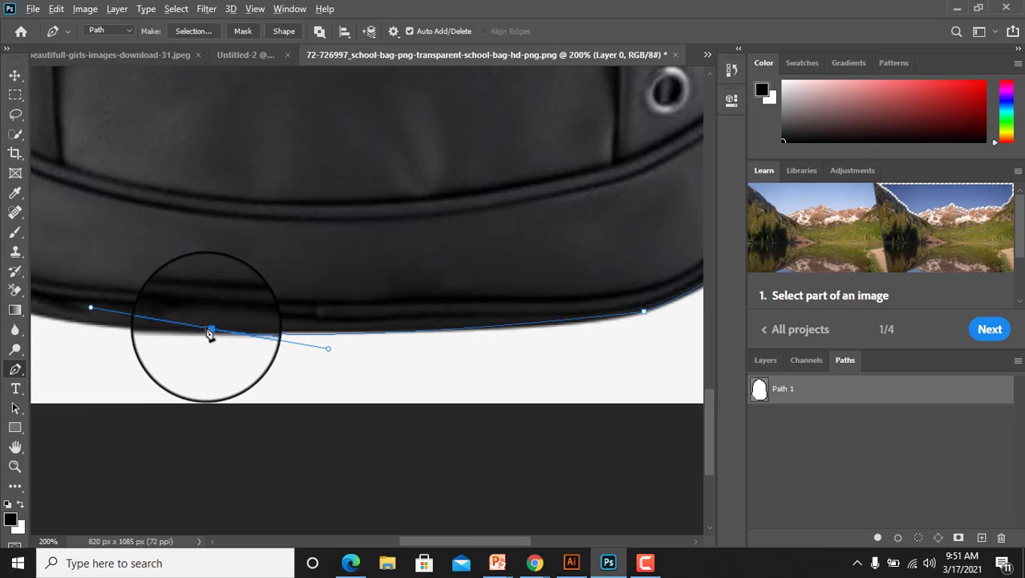
pyautogui.moveTo(181, 290); pyautogui.dragTo(471, 270)
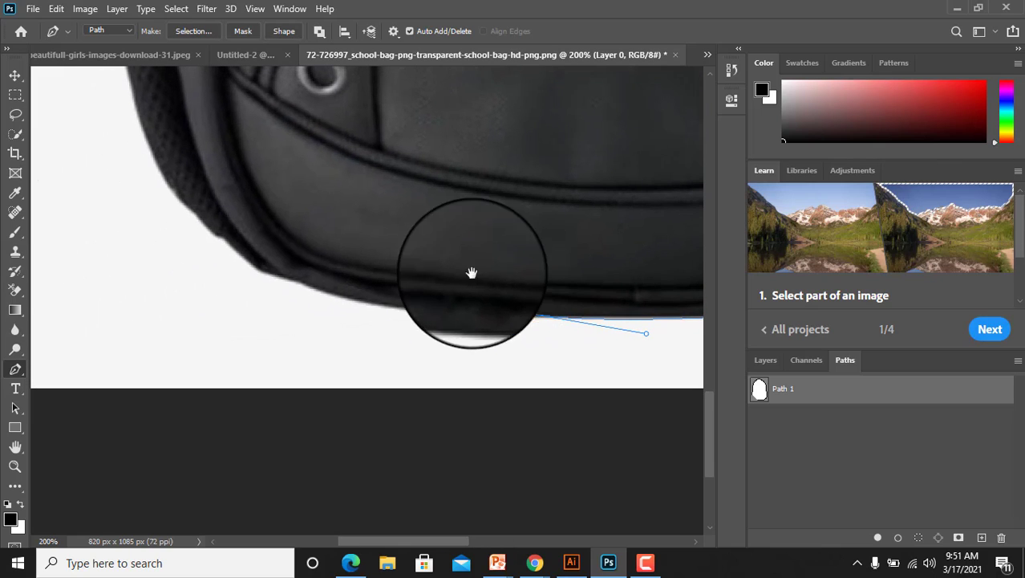
pyautogui.moveTo(295, 281); pyautogui.dragTo(223, 253)
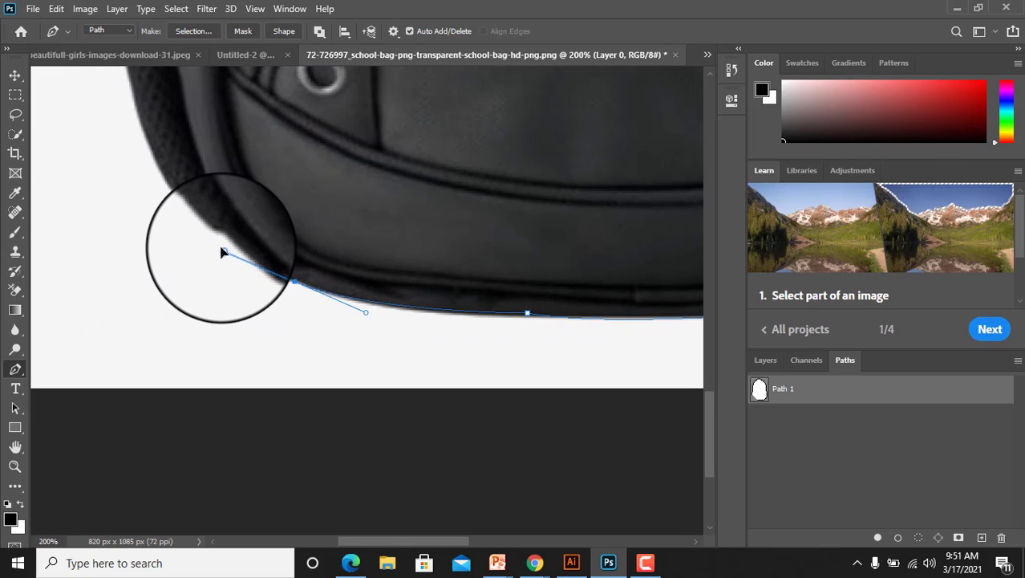
pyautogui.keyDown('alt'); pyautogui.click(297, 285); pyautogui.keyUp('alt')
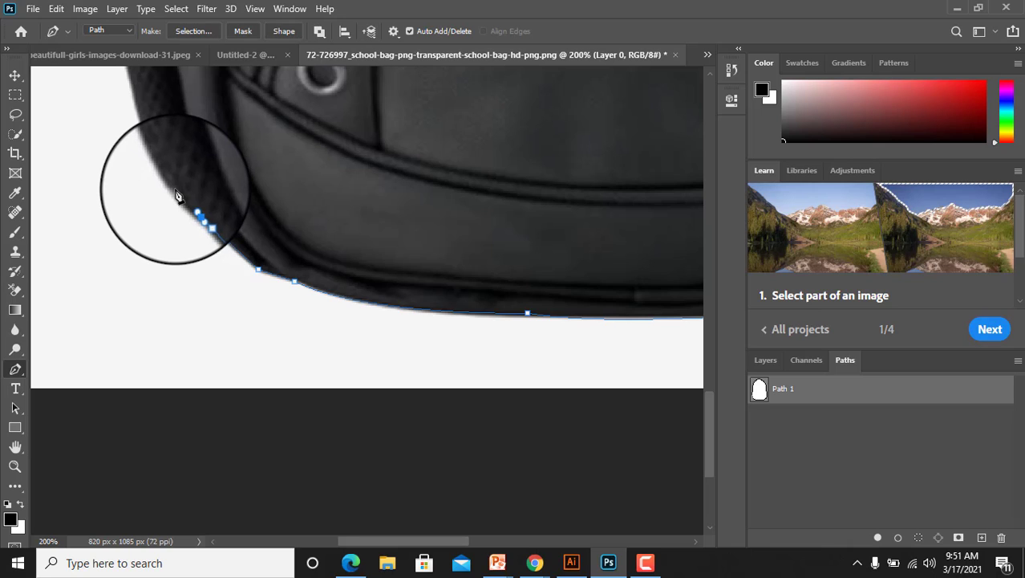
# Delete the stray anchor and add a curved anchor up the left edge, closing the outline.
pyautogui.moveTo(177, 197); pyautogui.dragTo(337, 451)
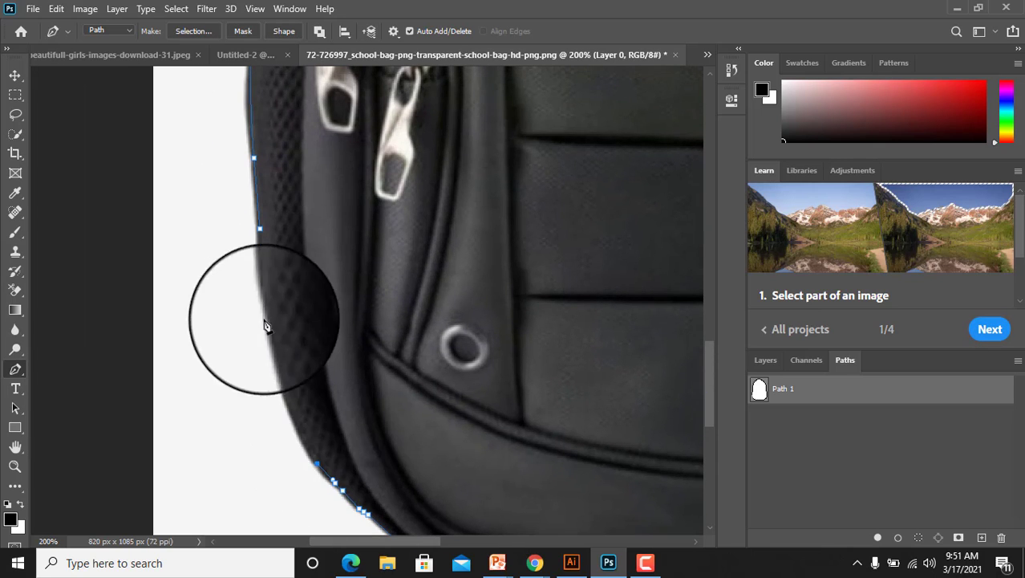
pyautogui.press('BackSpace')
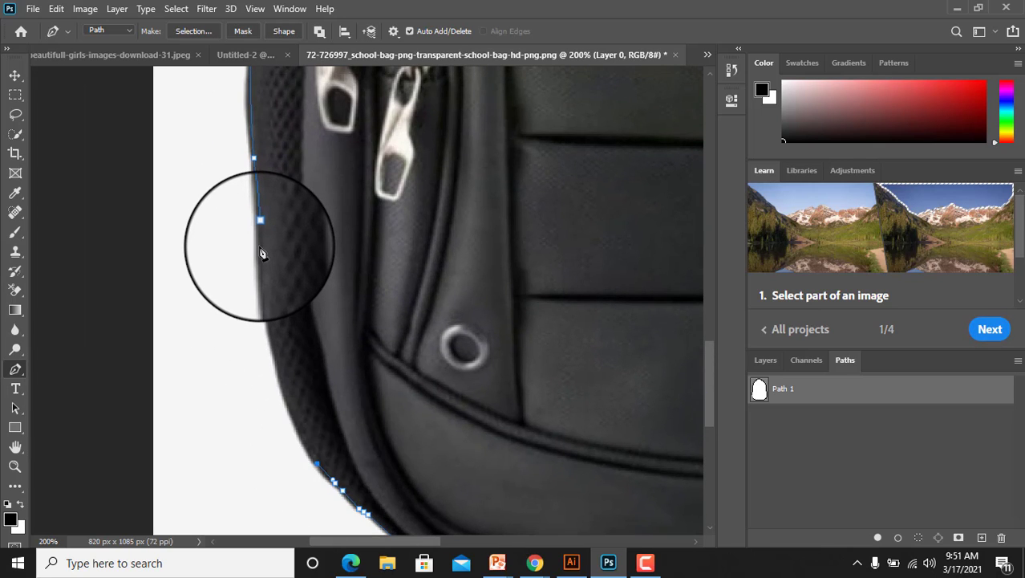
pyautogui.moveTo(258, 244); pyautogui.dragTo(254, 123)
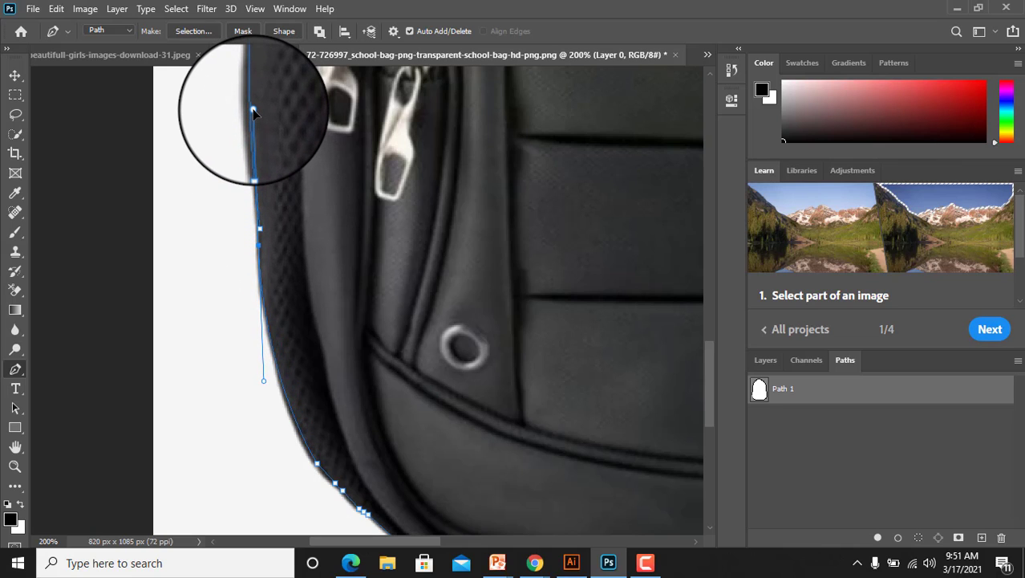
pyautogui.keyDown('alt'); pyautogui.click(259, 247); pyautogui.keyUp('alt')
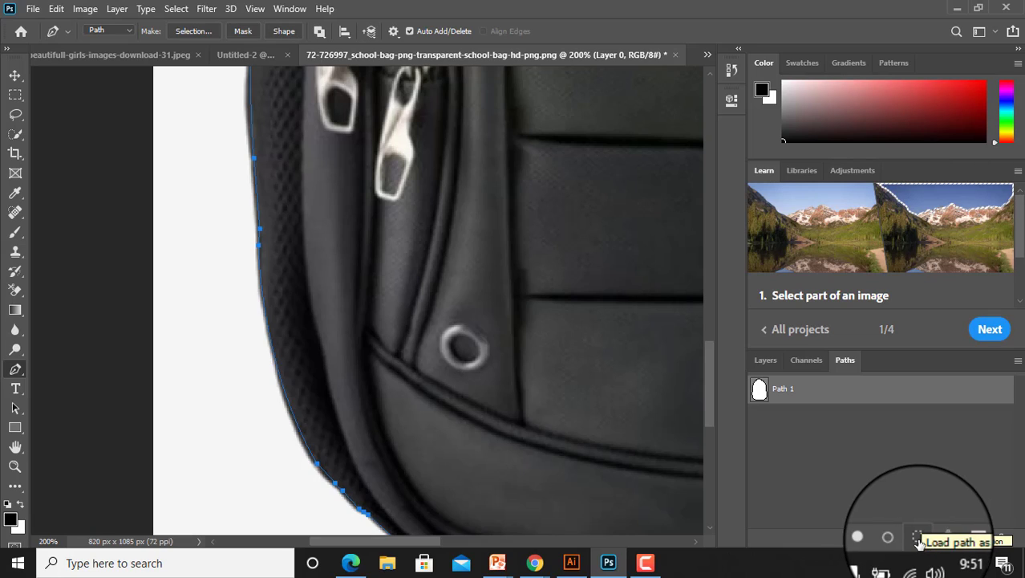
# Load Path 1 as a selection, zoom out to the whole bag, and nudge the layer.
pyautogui.click(919, 536)
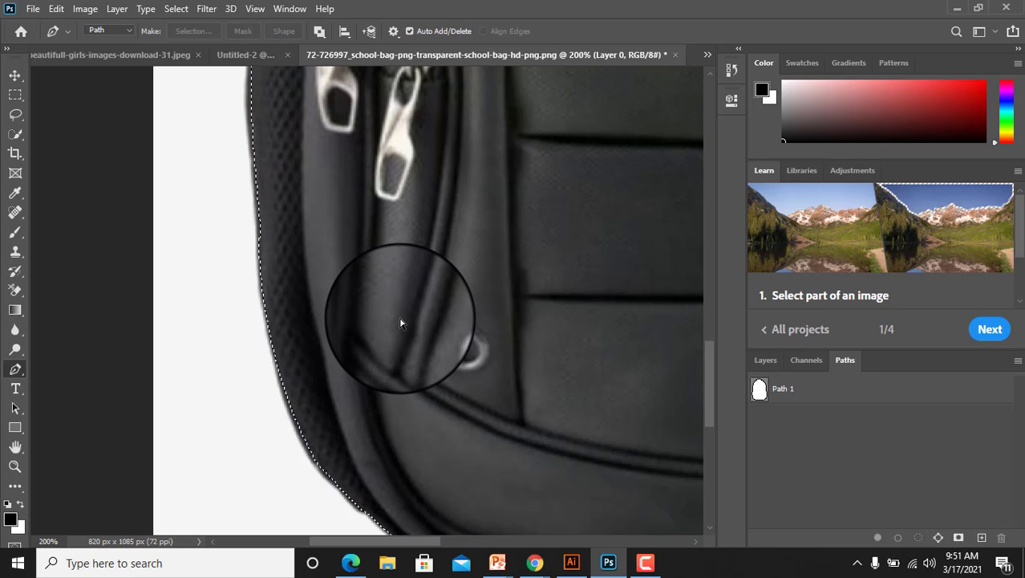
pyautogui.hotkey('ctrl', '-')
pyautogui.hotkey('ctrl', '-')
pyautogui.hotkey('ctrl', '-')
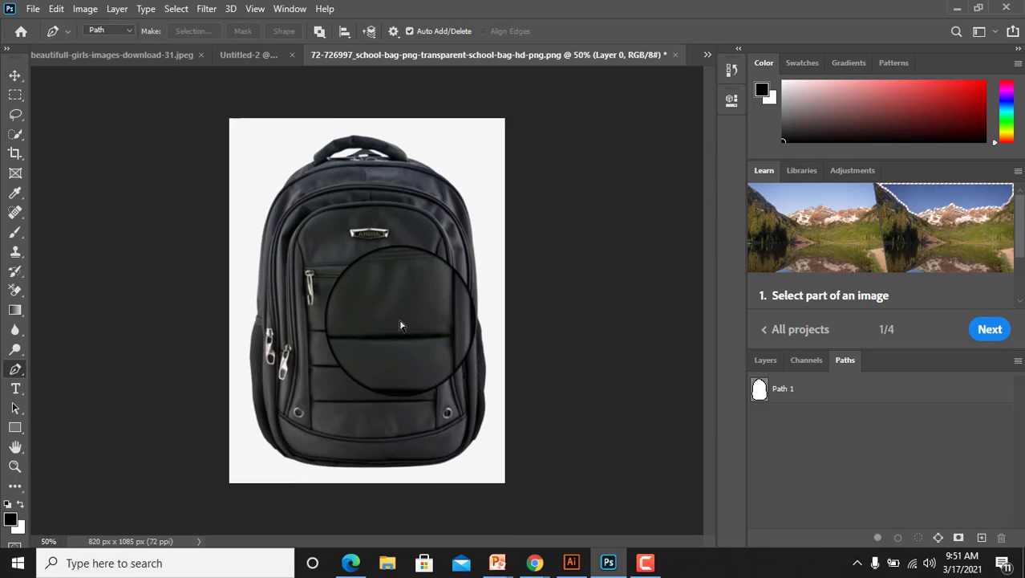
pyautogui.hotkey('ctrl', '-')
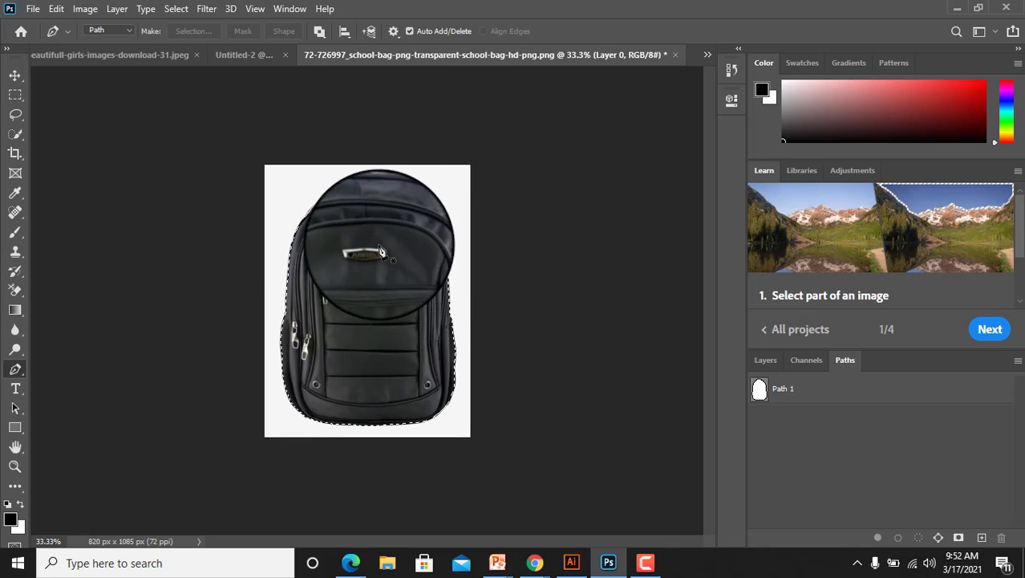
pyautogui.click(15, 77)
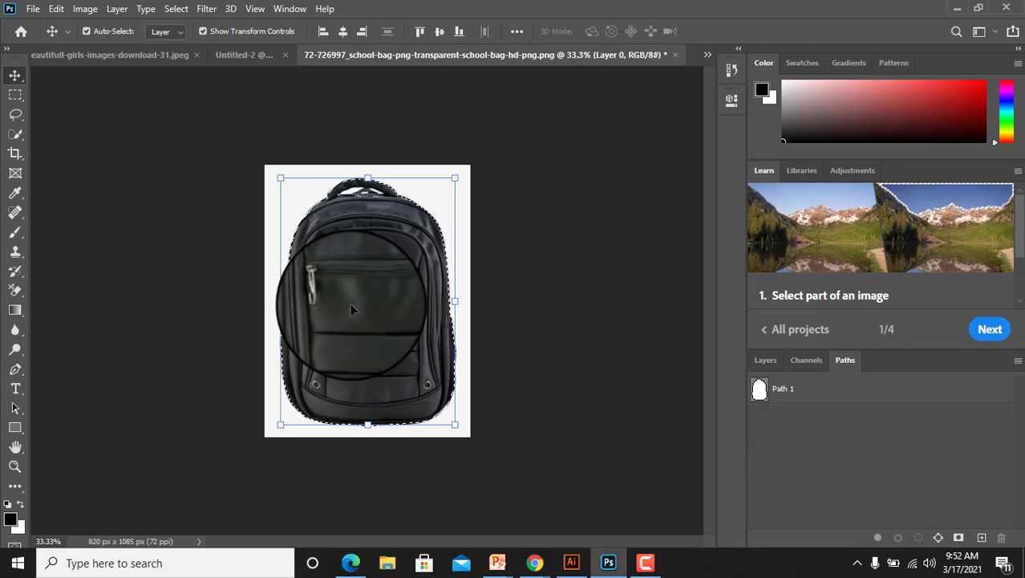
pyautogui.moveTo(356, 306)
pyautogui.mouseDown()
pyautogui.moveTo(374, 300)
pyautogui.moveTo(349, 313)
pyautogui.moveTo(342, 305)
pyautogui.mouseUp()
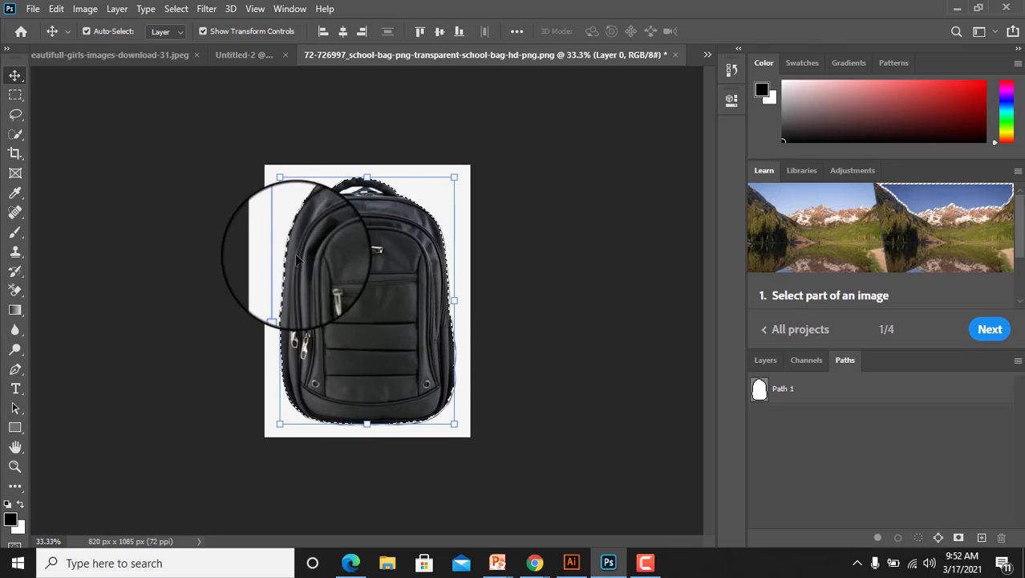
# Create a new document 5 inches wide by 5 inches high at 300 ppi.
pyautogui.click(33, 10)
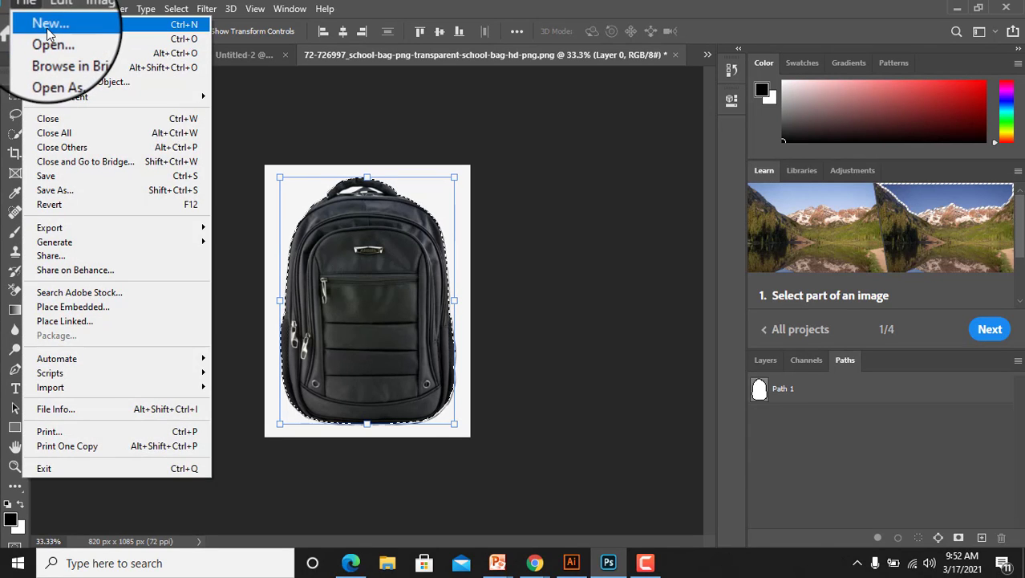
pyautogui.click(34, 13)
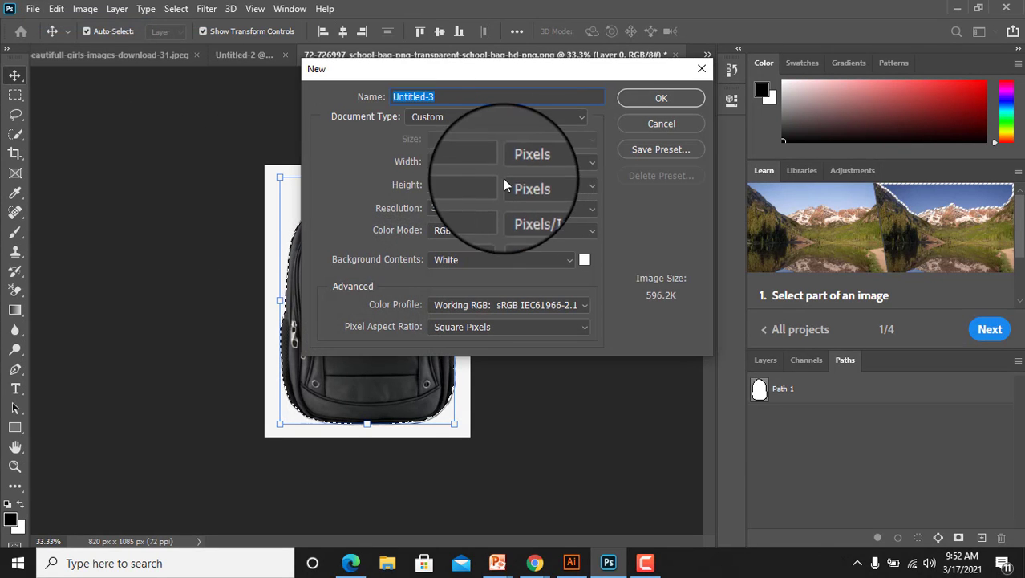
pyautogui.click(551, 162)
pyautogui.click(539, 178)
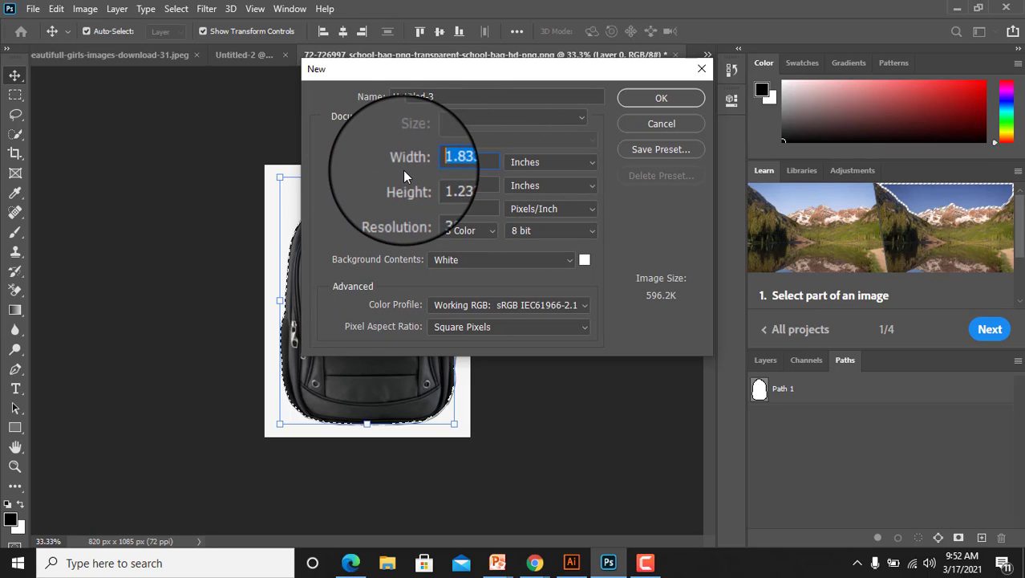
pyautogui.write('5')
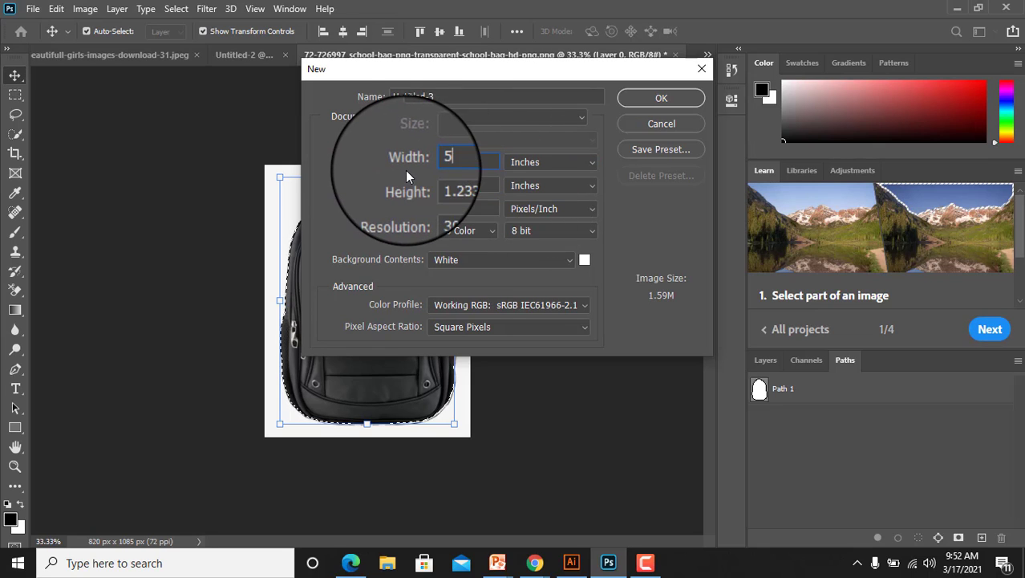
pyautogui.press('Tab')
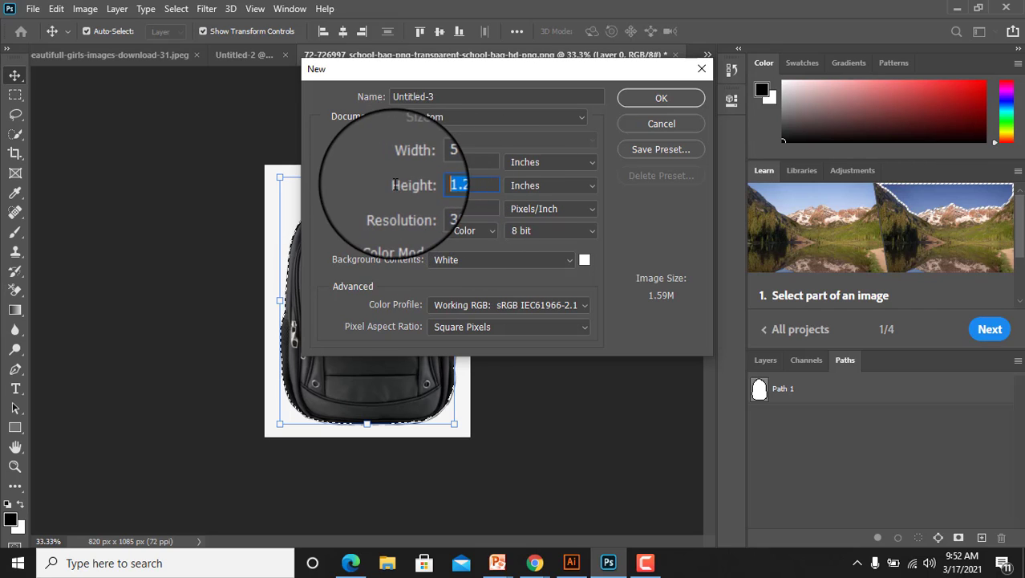
pyautogui.write('5')
pyautogui.click(664, 101)
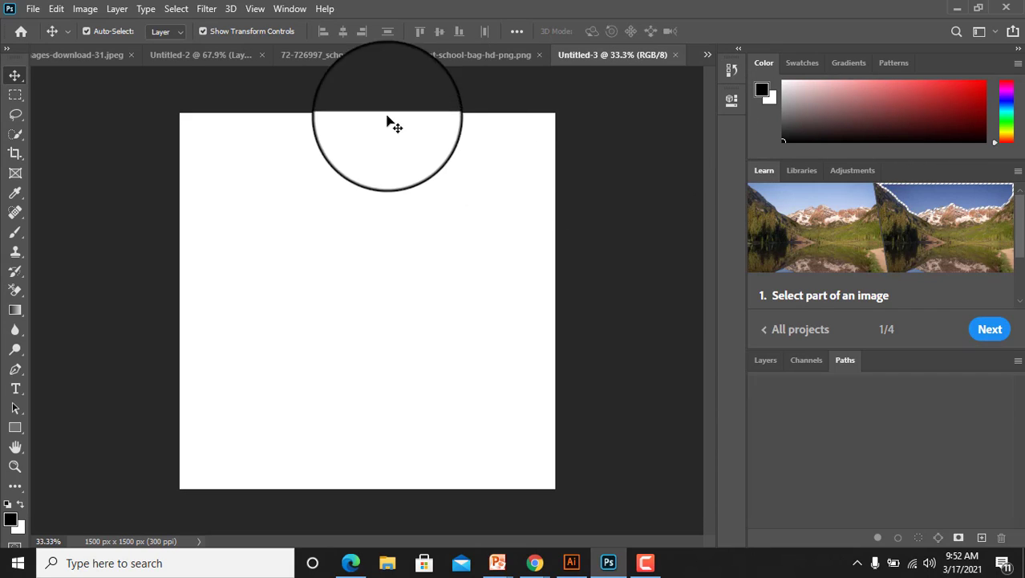
# Drag the cut-out backpack into Untitled-3, then unlock and delete its white Background layer.
pyautogui.click(417, 55)
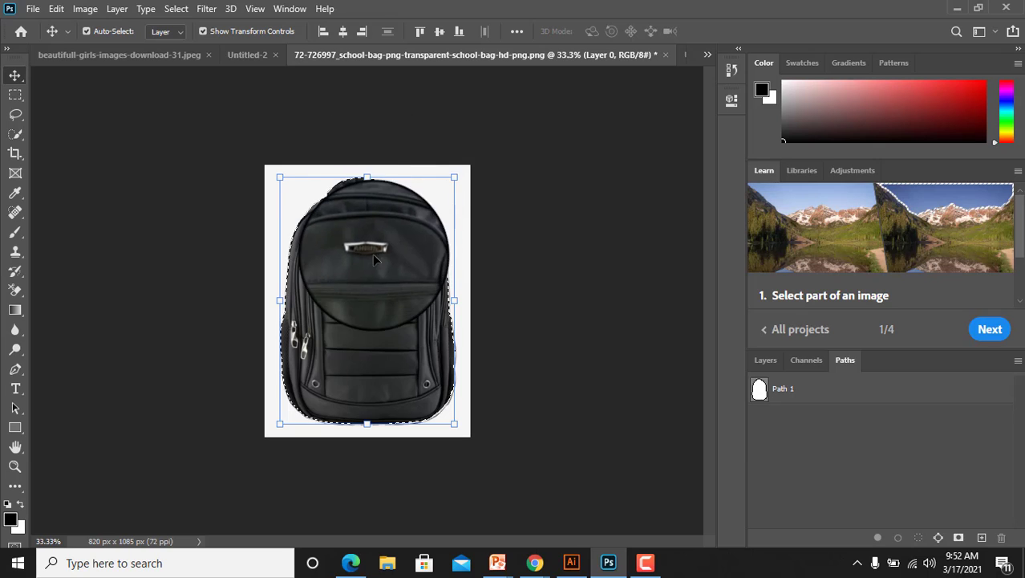
pyautogui.moveTo(471, 208)
pyautogui.mouseDown()
pyautogui.moveTo(488, 207)
pyautogui.moveTo(676, 56)
pyautogui.moveTo(377, 238)
pyautogui.mouseUp()
pyautogui.click(765, 359)
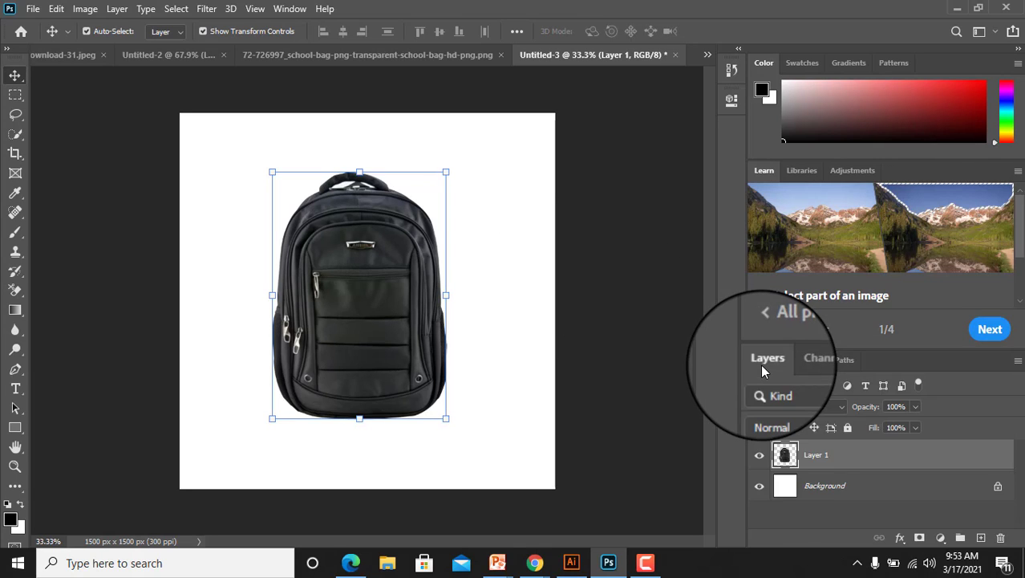
pyautogui.click(1017, 479)
pyautogui.moveTo(888, 487)
pyautogui.mouseDown()
pyautogui.moveTo(988, 542)
pyautogui.moveTo(1000, 537)
pyautogui.mouseUp()
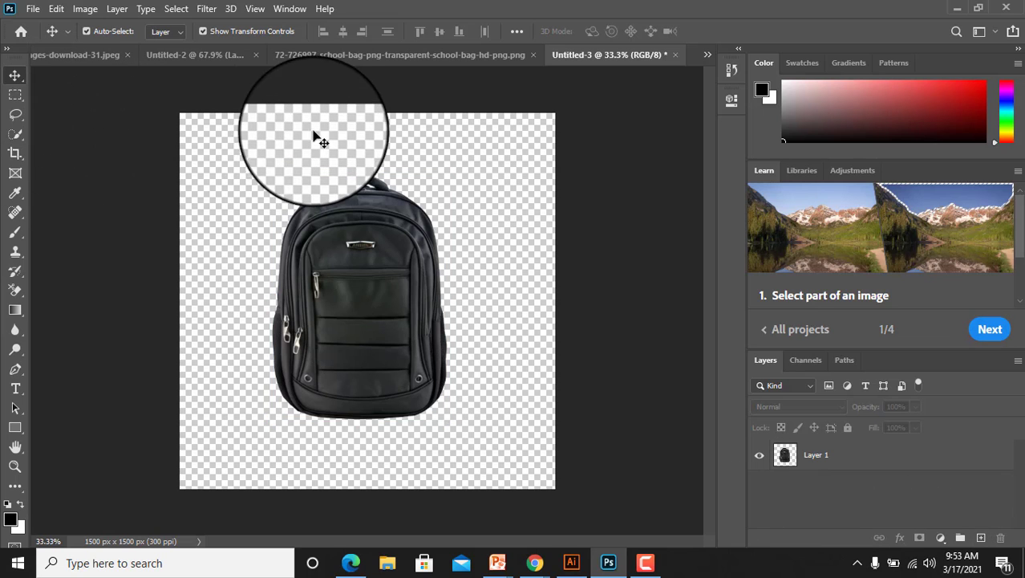
# Zoom in and use the Magic Wand to select the white strip under the strap.
pyautogui.click(321, 161)
pyautogui.scroll(3, 392, 193)
pyautogui.scroll(2, 392, 193)
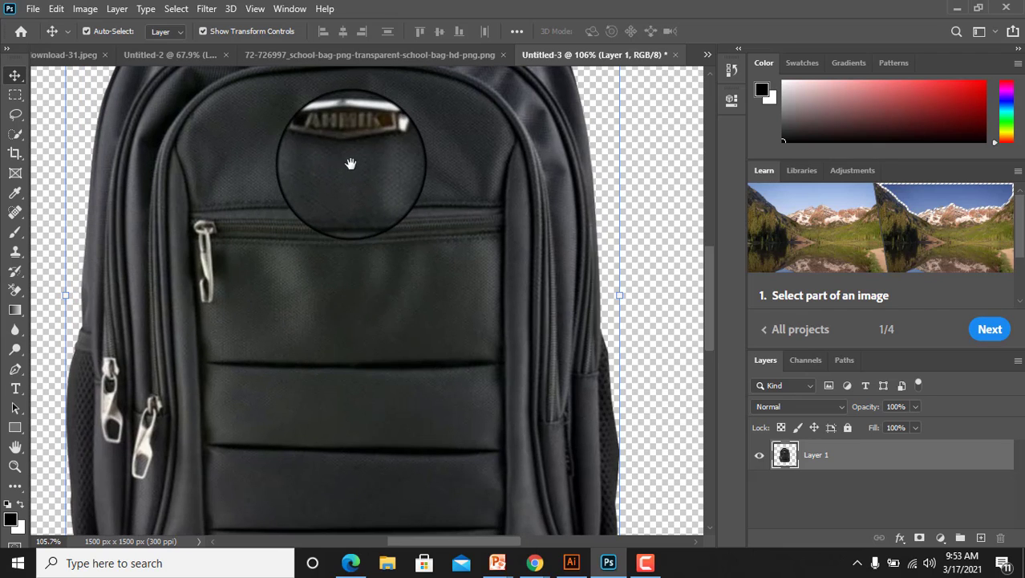
pyautogui.scroll(5, 348, 164)
pyautogui.scroll(3, 327, 238)
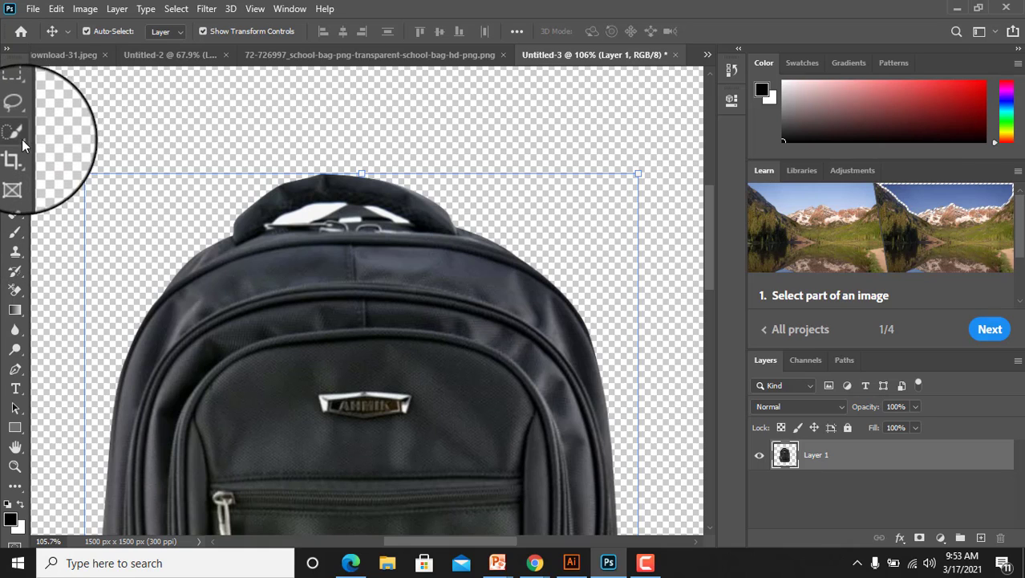
pyautogui.click(20, 135)
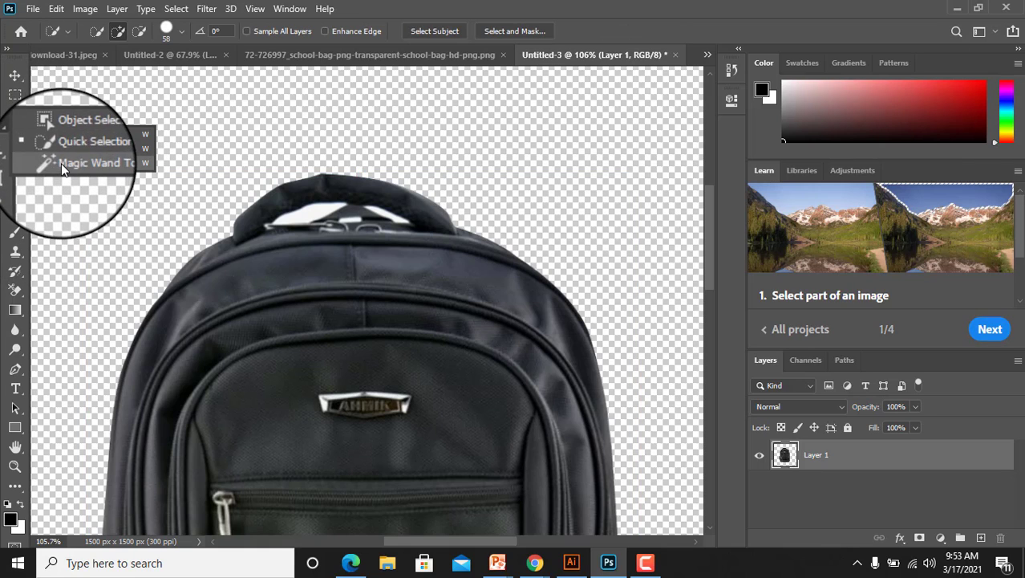
pyautogui.click(61, 163)
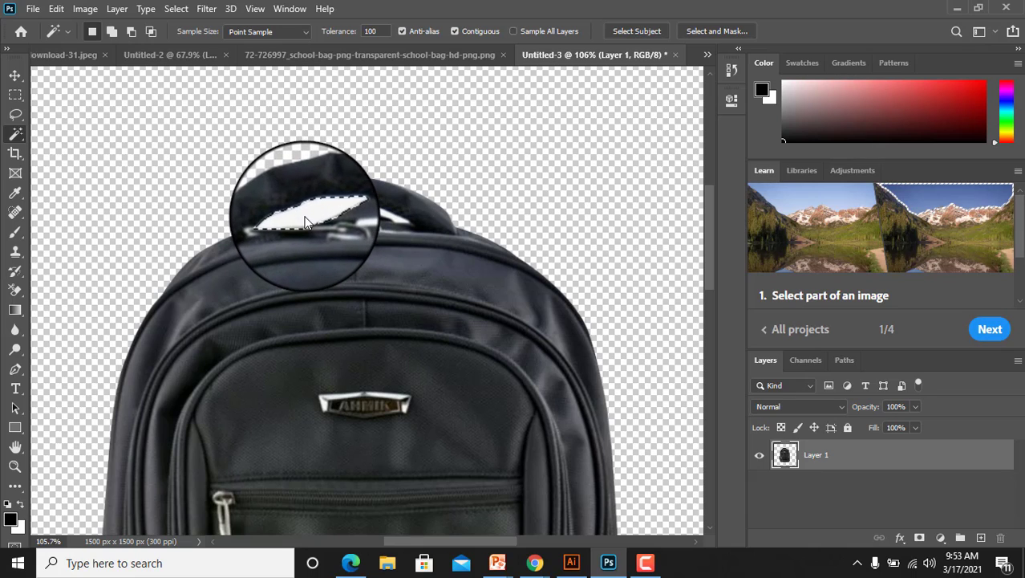
pyautogui.keyDown('shift'); pyautogui.click(393, 215); pyautogui.keyUp('shift')
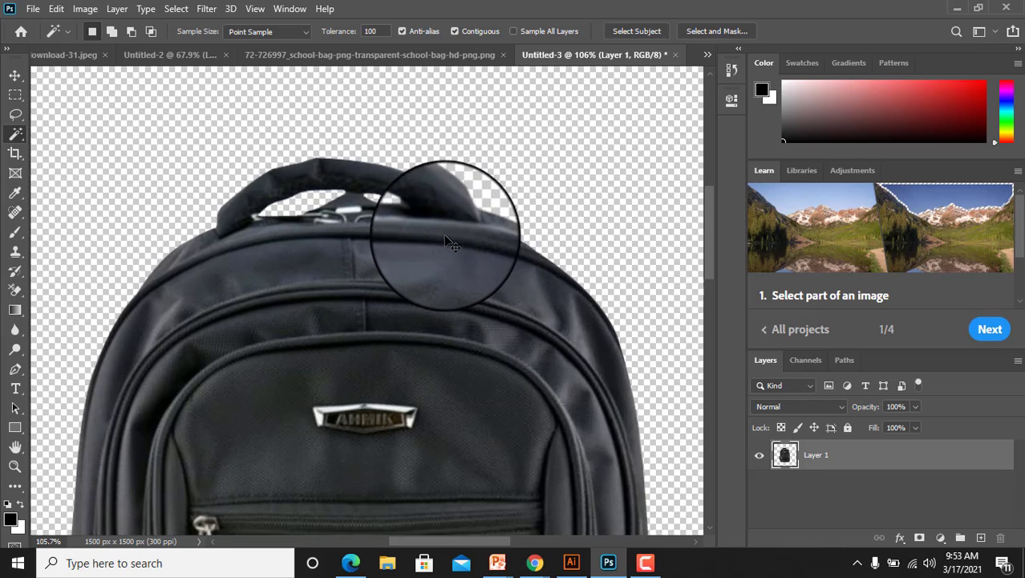
# Try a Magic Wand tolerance of 1000, then select and delete the white tab under the handle.
pyautogui.scroll(2, 443, 234)
pyautogui.moveTo(374, 149); pyautogui.dragTo(393, 320)
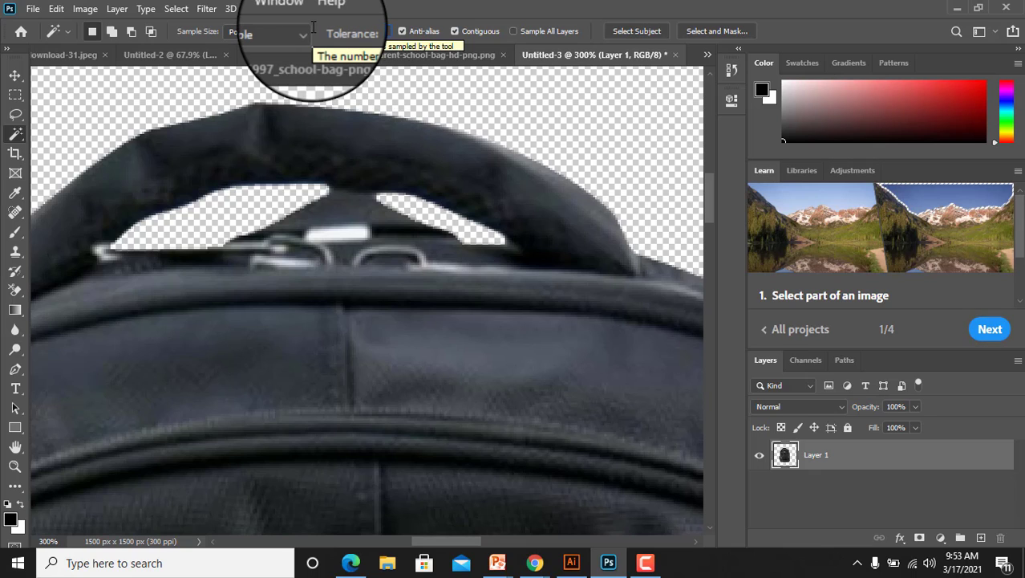
pyautogui.write('1000')
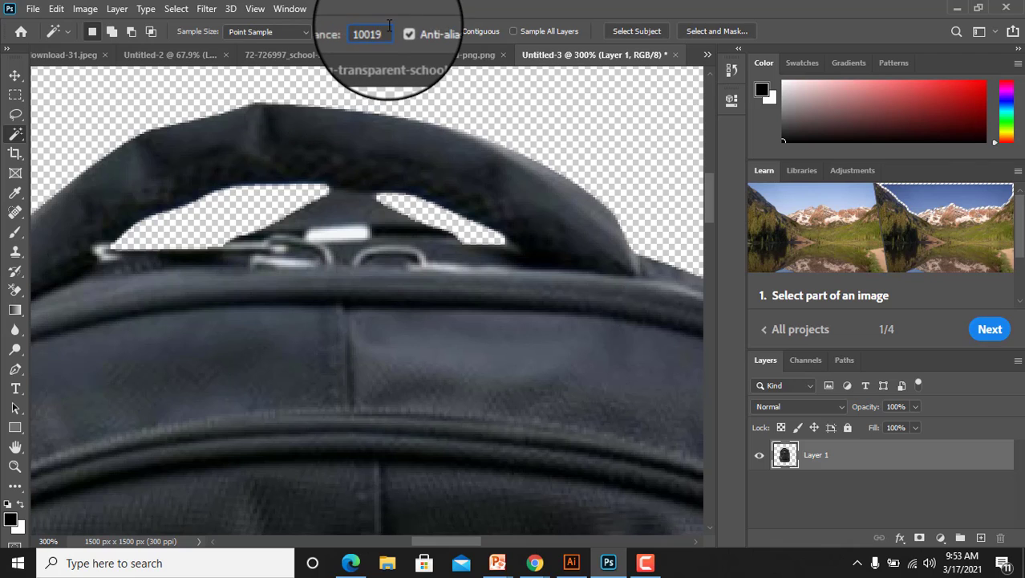
pyautogui.press('Return')
pyautogui.click(488, 218)
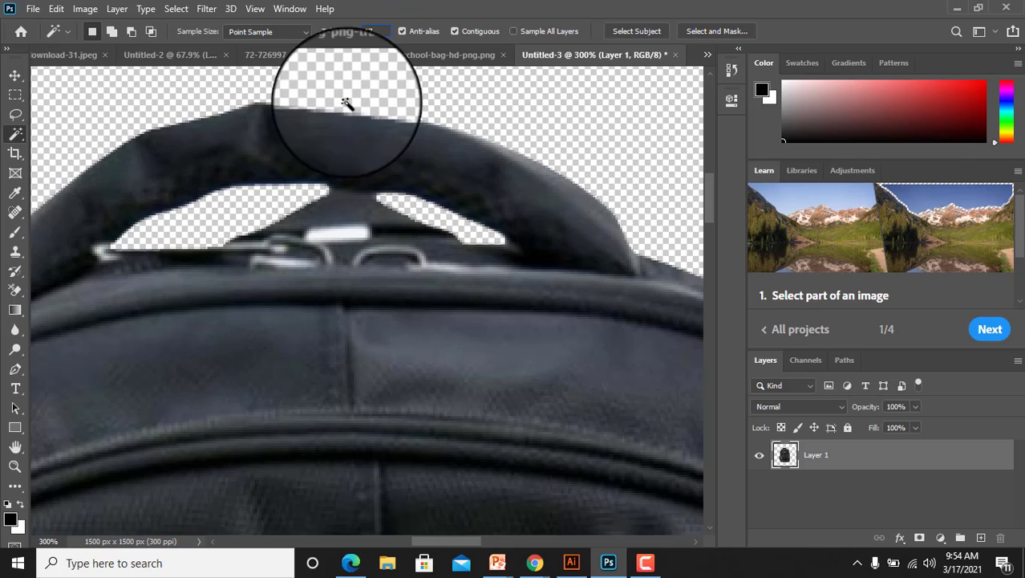
pyautogui.click(350, 236)
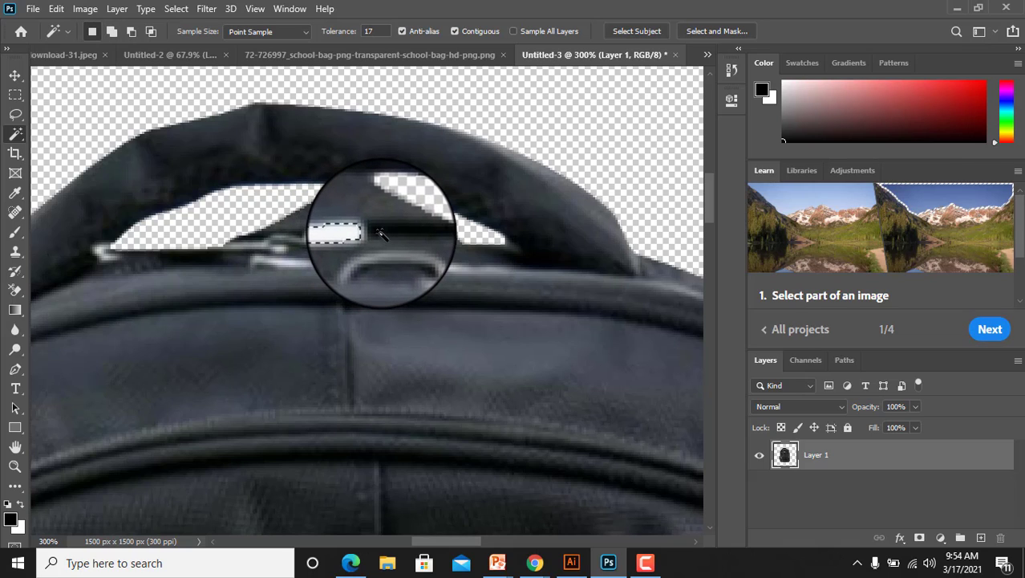
pyautogui.press('Delete')
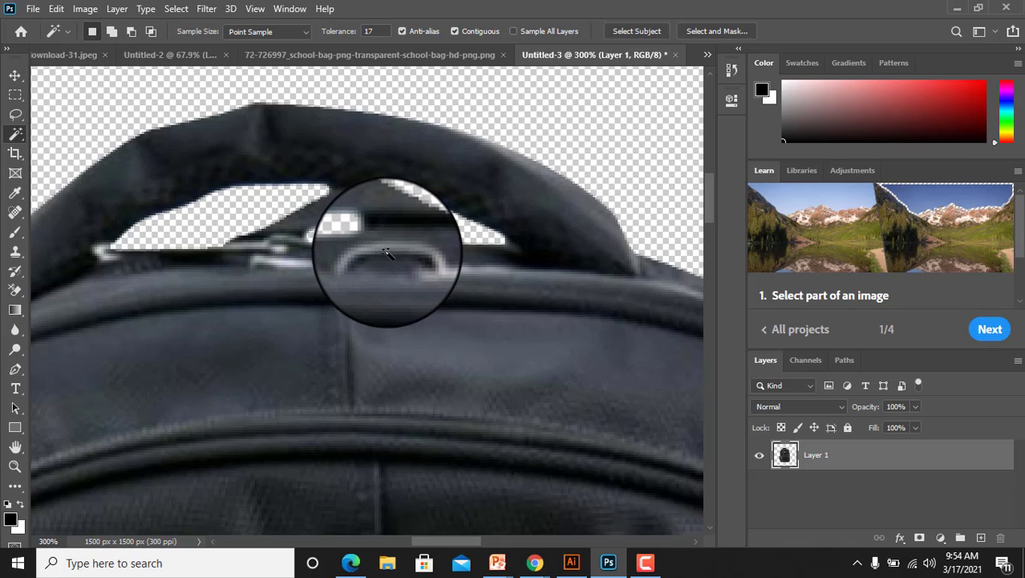
pyautogui.scroll(-2, 389, 252)
pyautogui.scroll(-1, 449, 256)
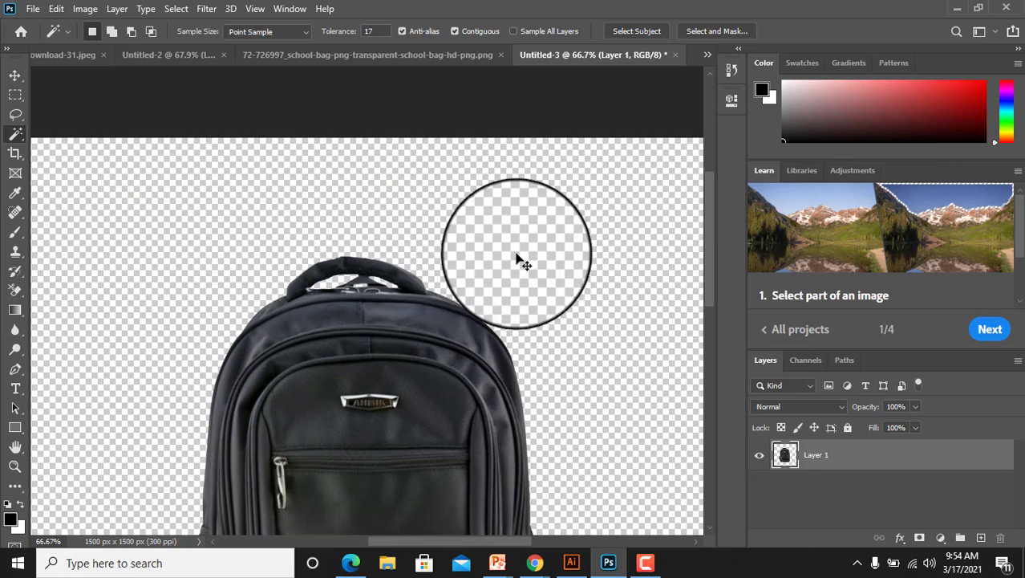
pyautogui.scroll(-1, 521, 261)
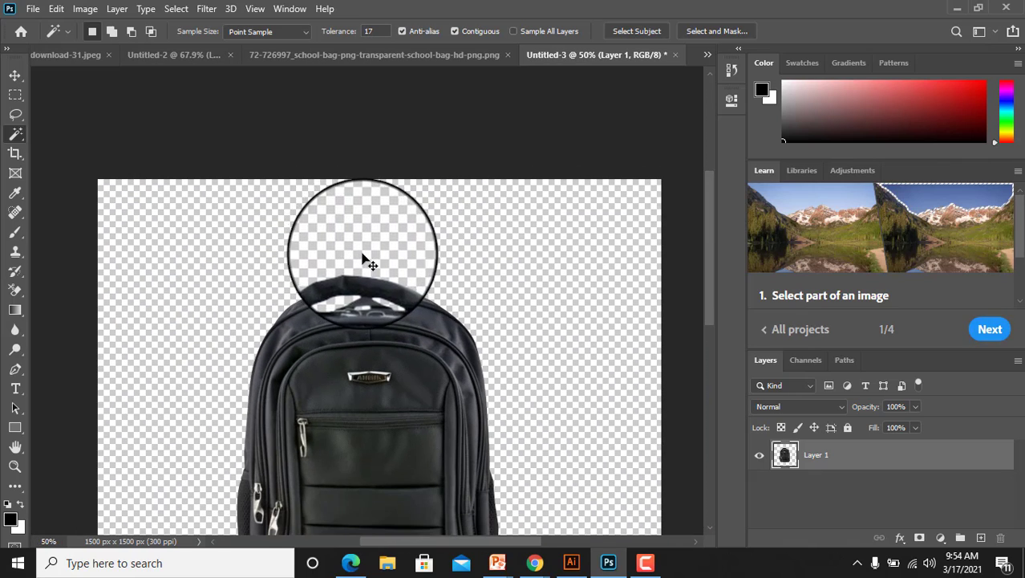
pyautogui.scroll(-1, 363, 259)
# Move the backpack toward the centre of the square canvas, then deselect it.
pyautogui.click(15, 74)
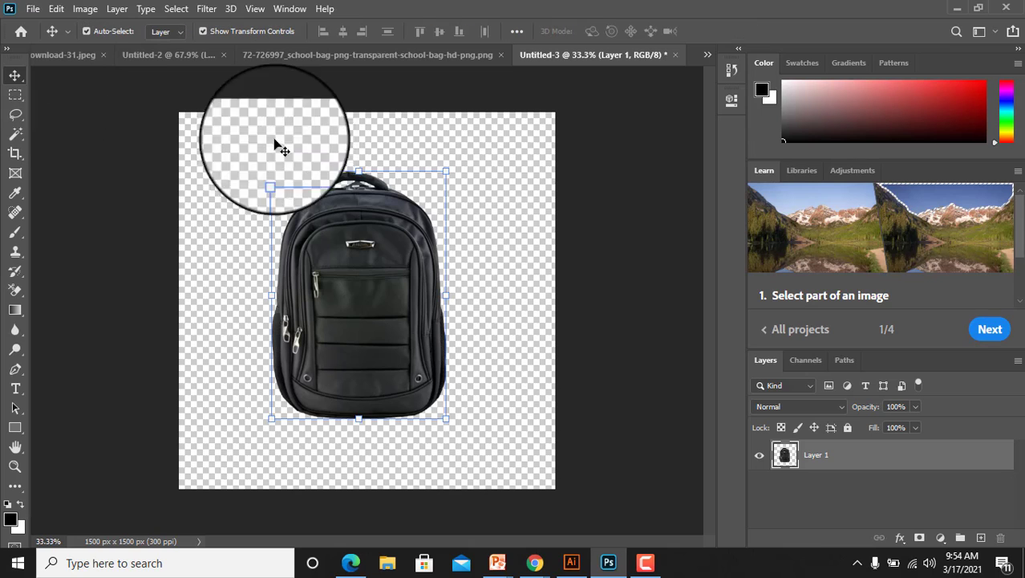
pyautogui.moveTo(379, 313)
pyautogui.mouseDown()
pyautogui.moveTo(447, 319)
pyautogui.moveTo(397, 353)
pyautogui.moveTo(388, 337)
pyautogui.moveTo(372, 336)
pyautogui.mouseUp()
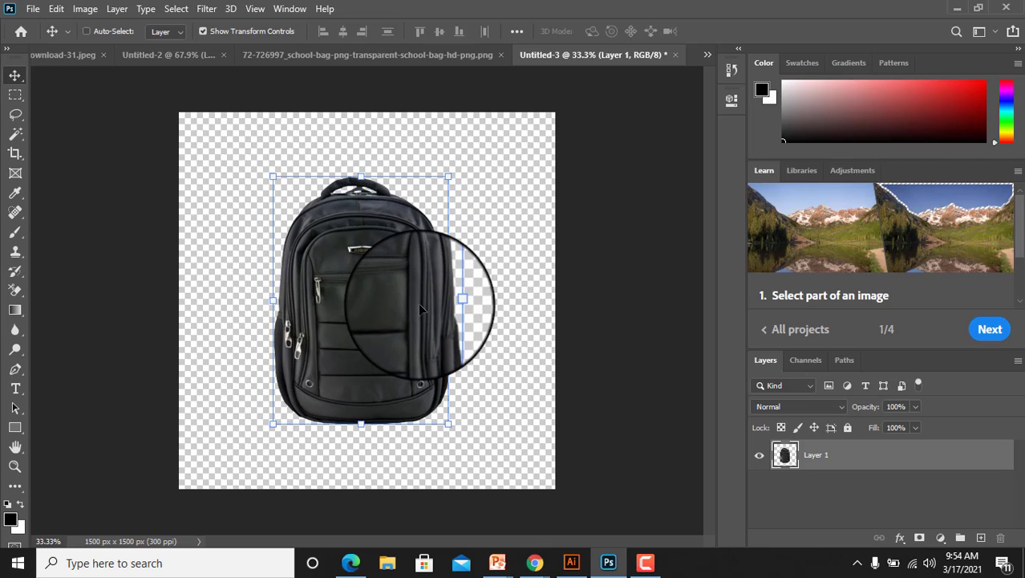
pyautogui.hotkey('ctrl', '+')
pyautogui.hotkey('ctrl', '+')
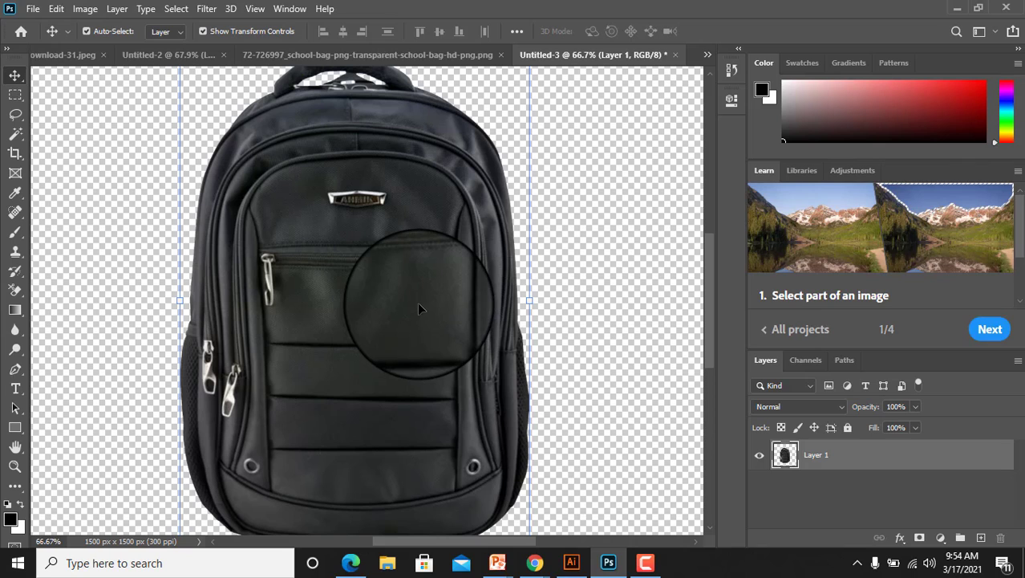
pyautogui.hotkey('ctrl', '-')
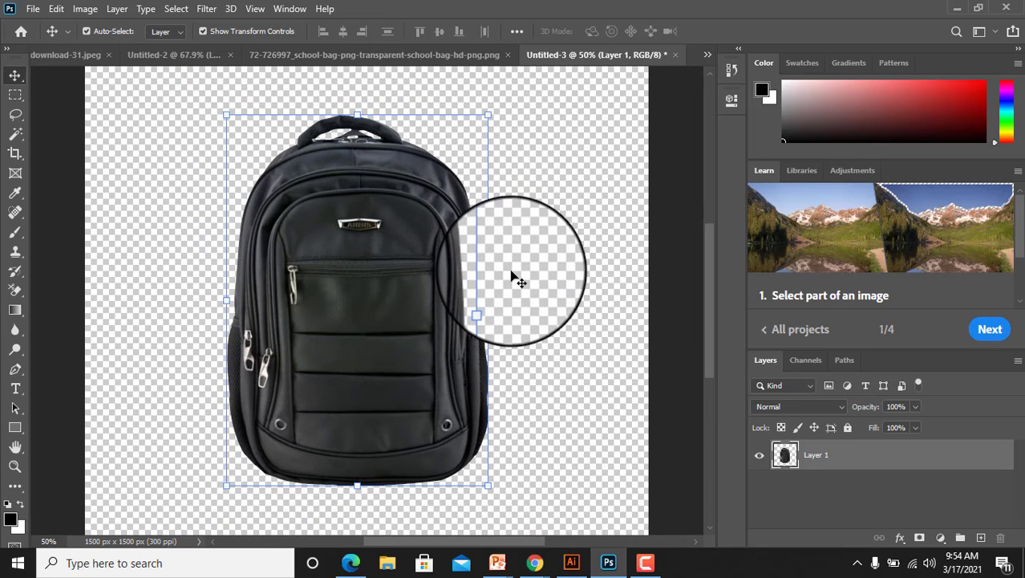
pyautogui.click(514, 278)
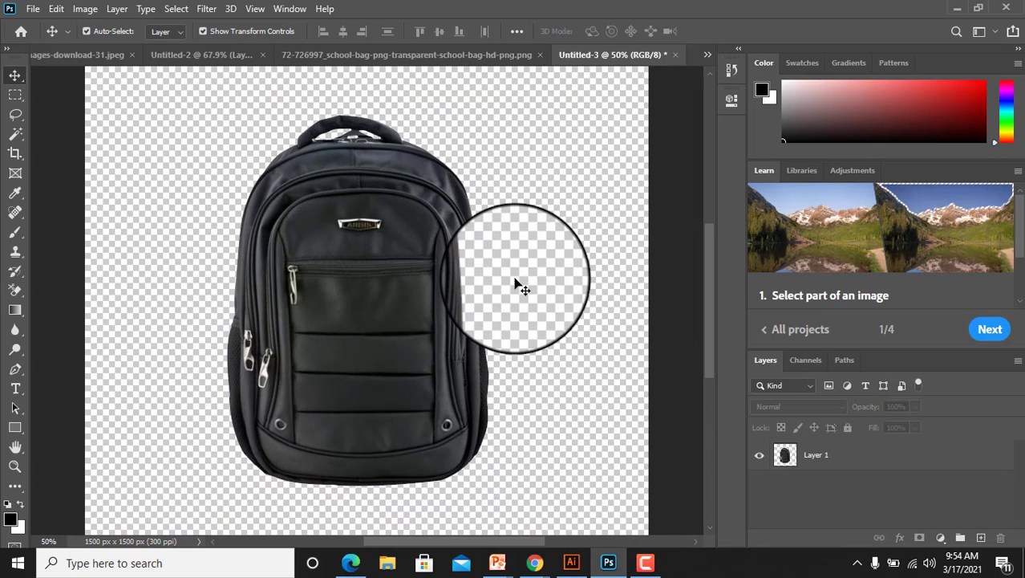